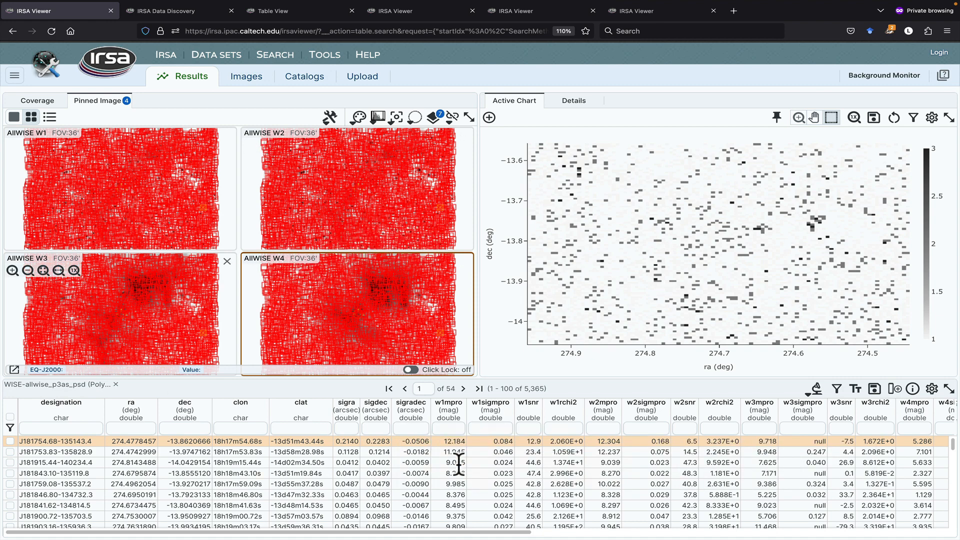
Step: Review the matching data sets table in the Messier 101 Data Discovery results and the AllWISE Source Catalog search result table
left_click(171, 11)
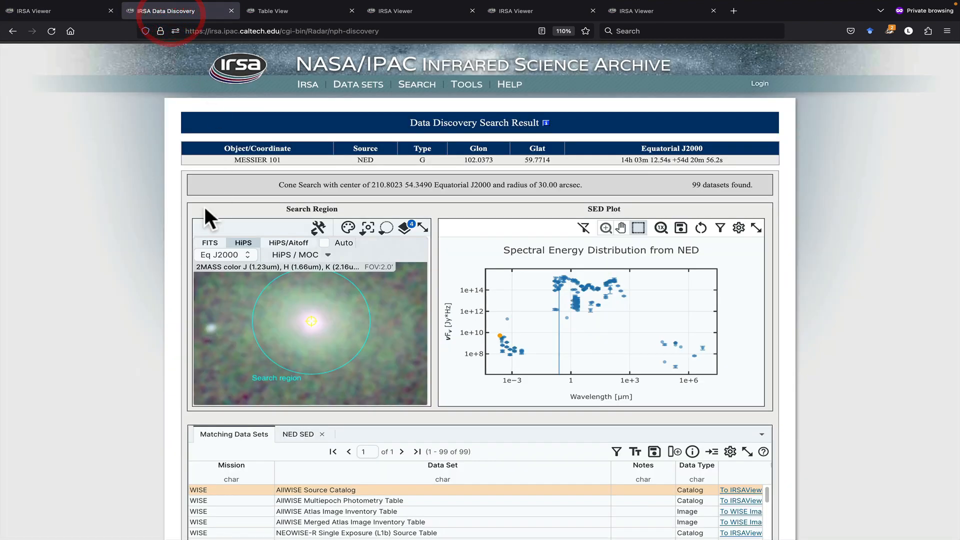
scroll(115, 308, "down", 5)
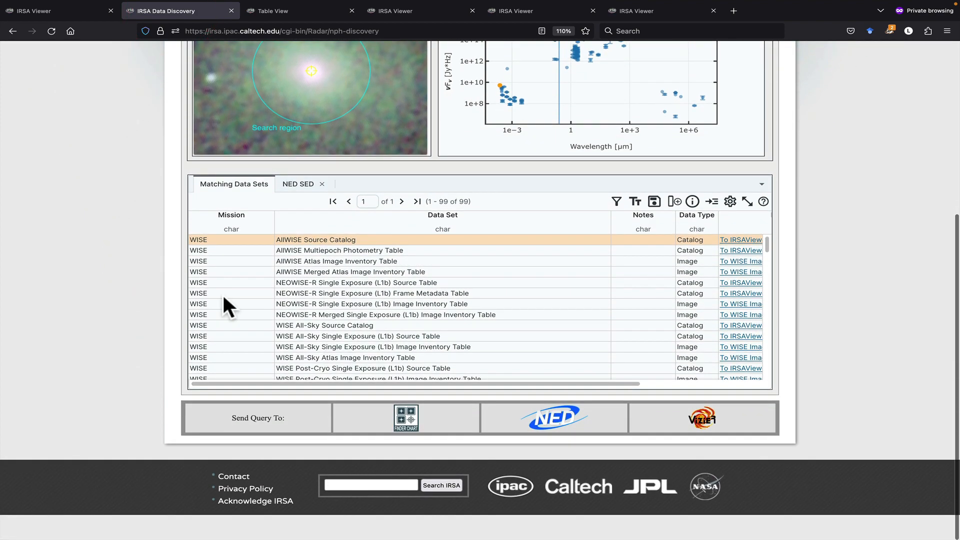
scroll(569, 284, "right", 5)
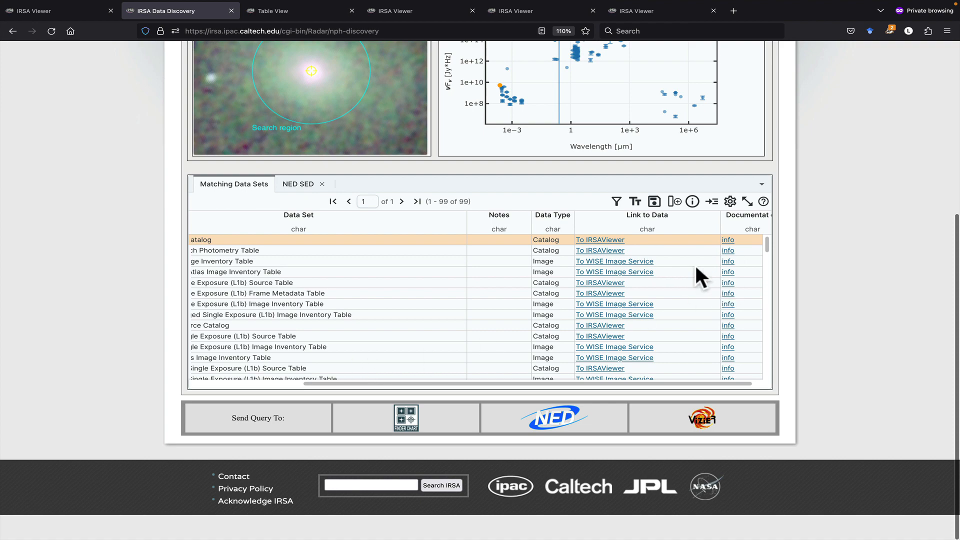
left_click(295, 10)
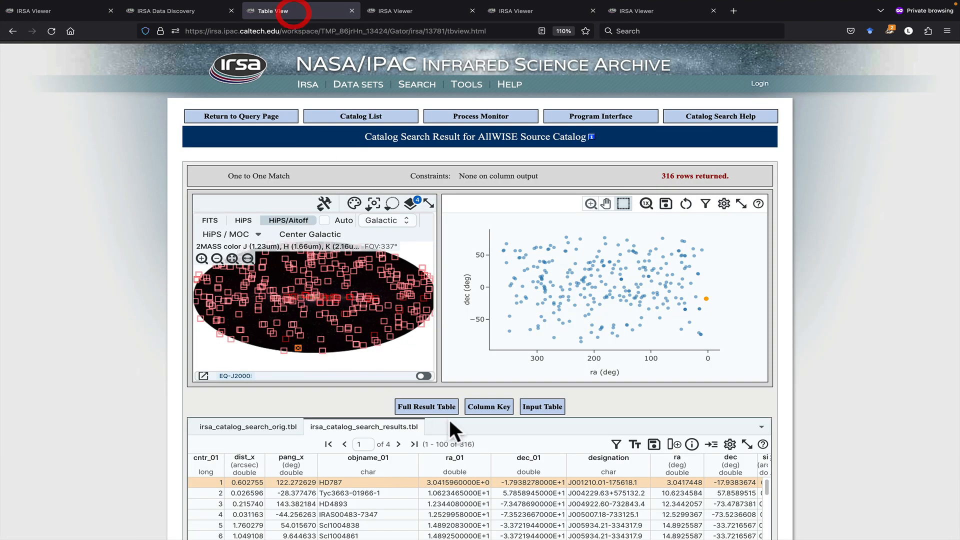
scroll(854, 416, "down", 5)
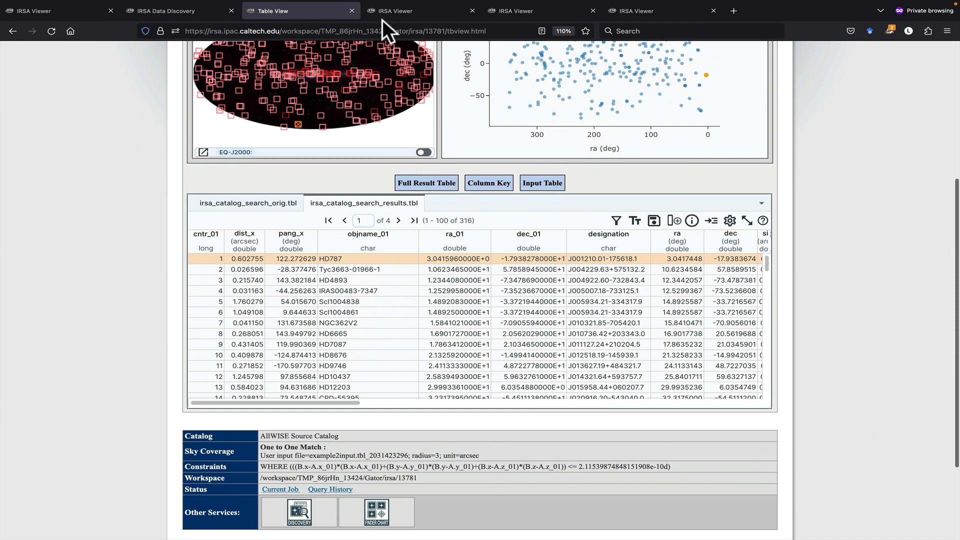
Step: View the list of loaded images in the multi-mission image viewer and the table beside the Spitzer spectrum chart
left_click(390, 10)
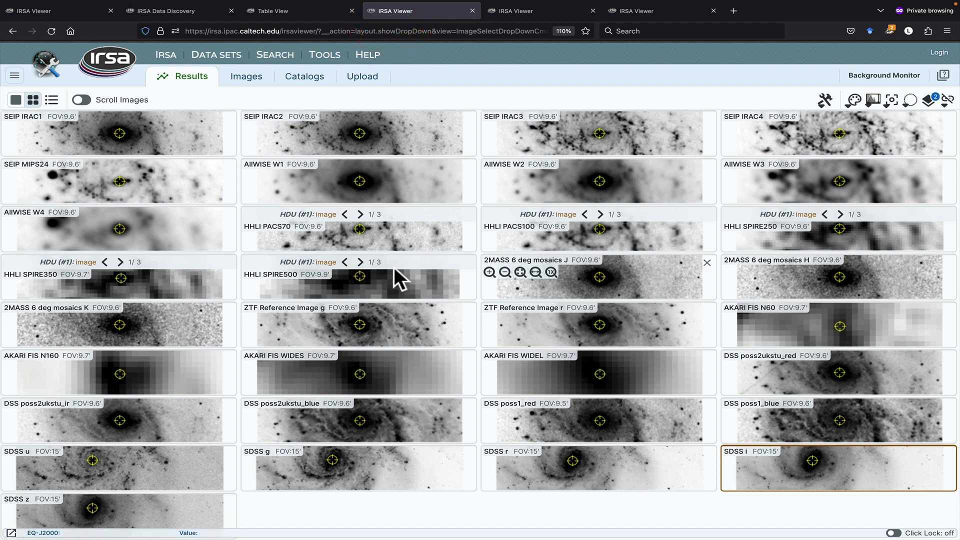
left_click(52, 99)
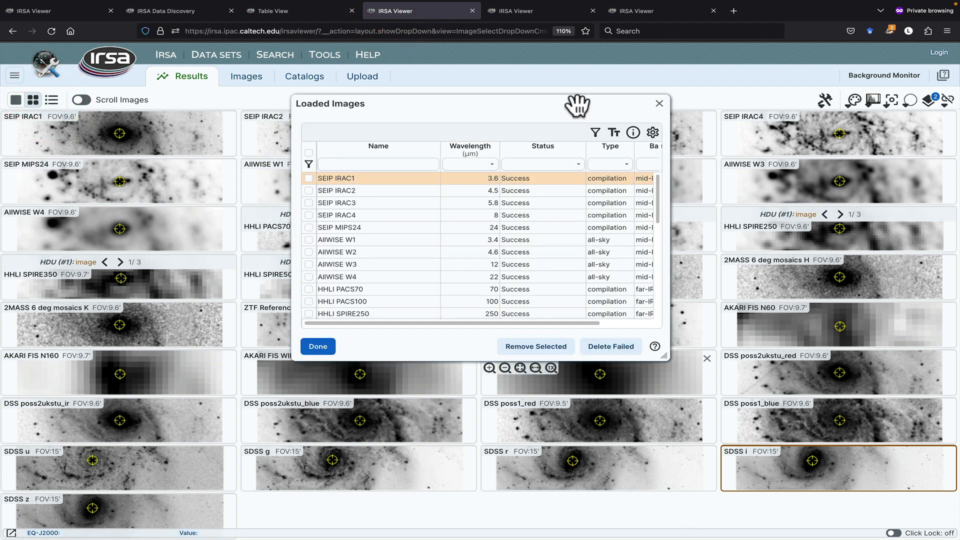
left_click(541, 18)
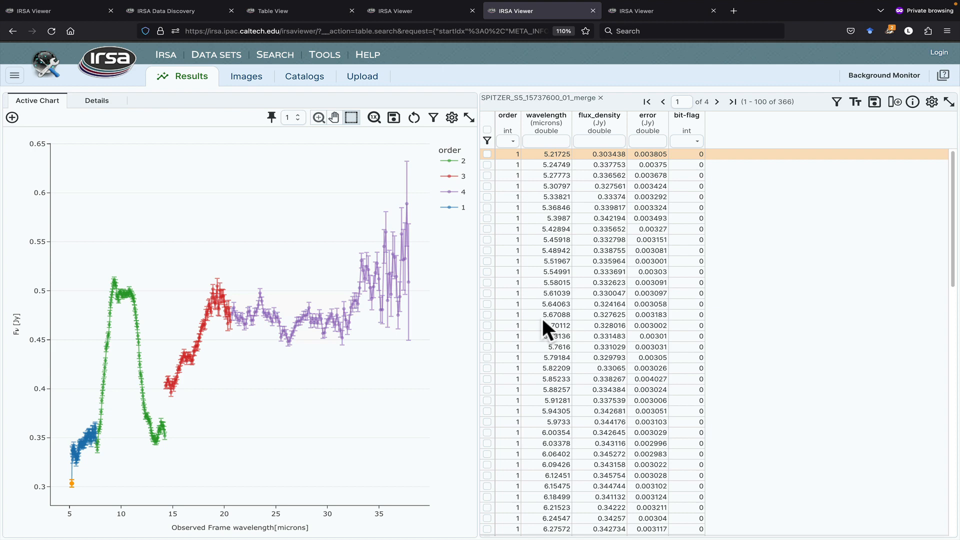
Step: Close the loaded images list in the multi-mission viewer and inspect the FITS header of the SEIP IRAC1 image
left_click(416, 13)
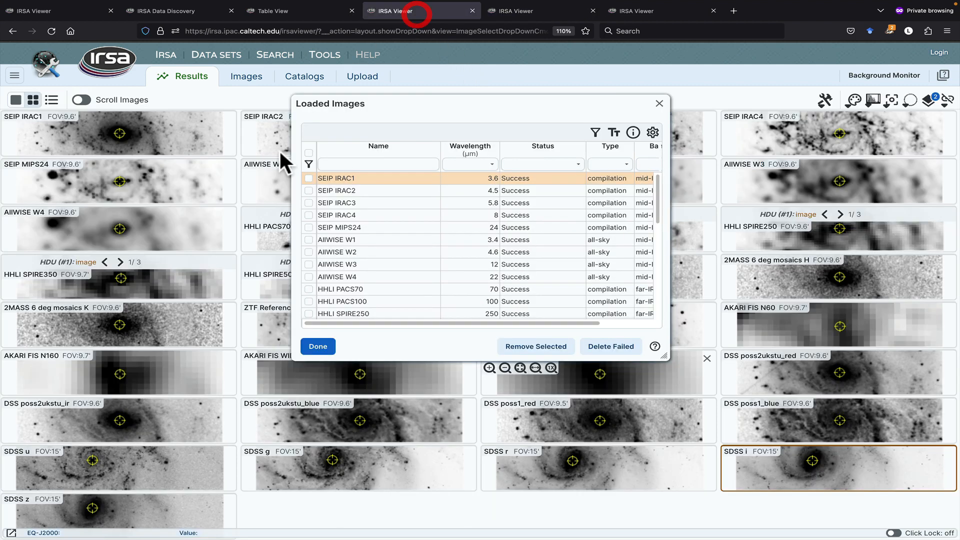
left_click(659, 103)
left_click(161, 135)
left_click(824, 99)
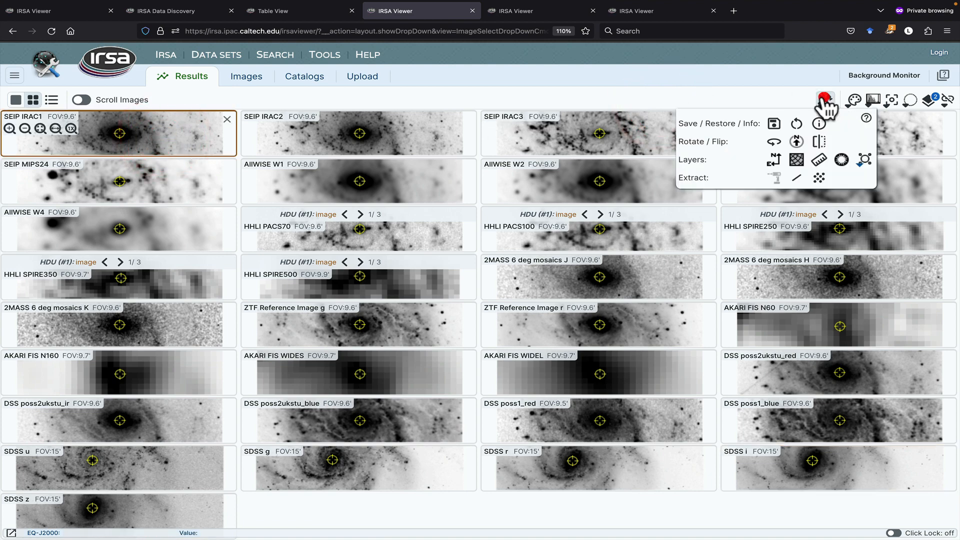
left_click(818, 124)
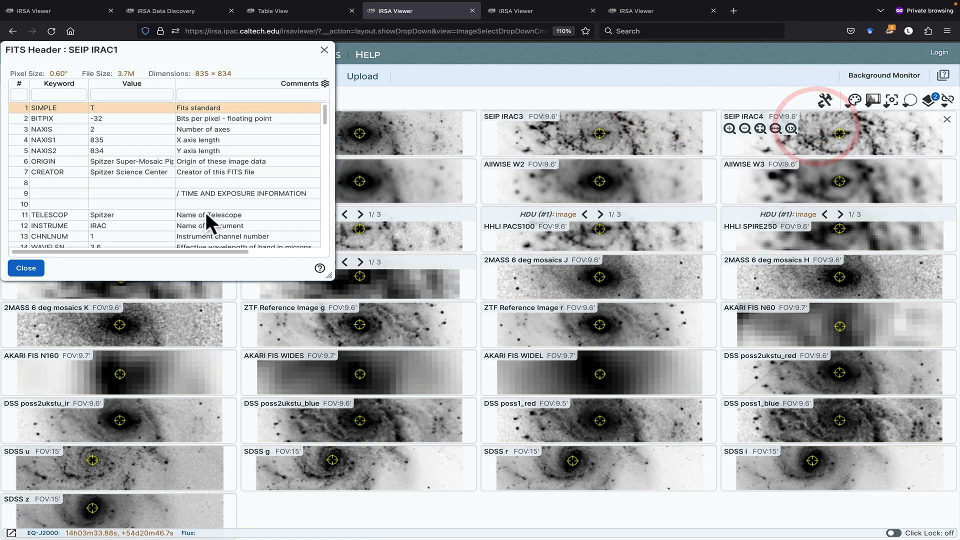
left_click(325, 50)
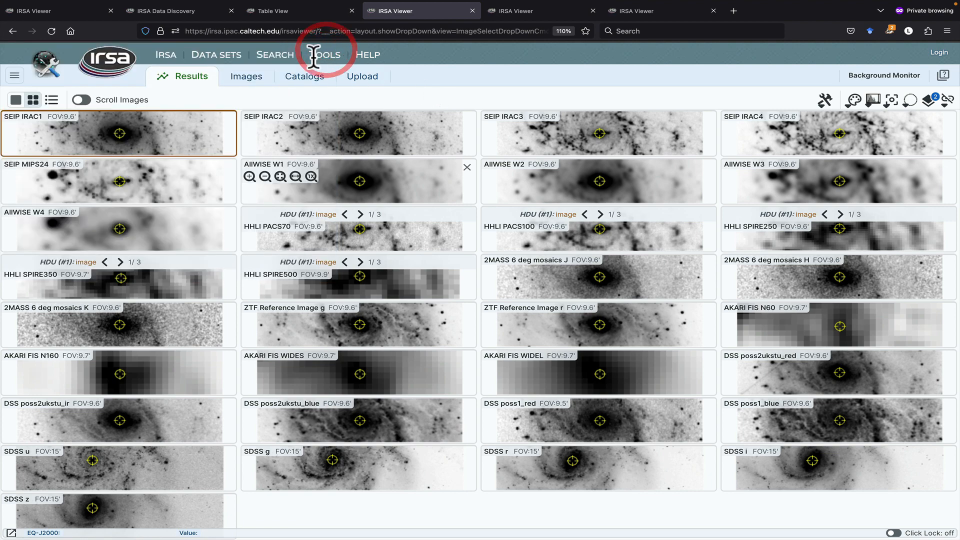
Step: Return to the AllWISE polygon search results and expand the catalog table to fill the view
left_click(67, 13)
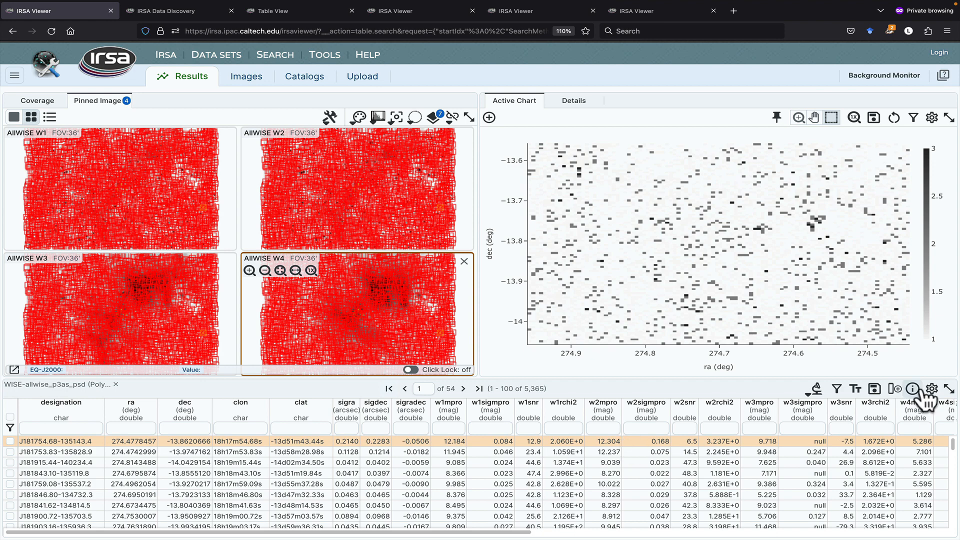
left_click(949, 388)
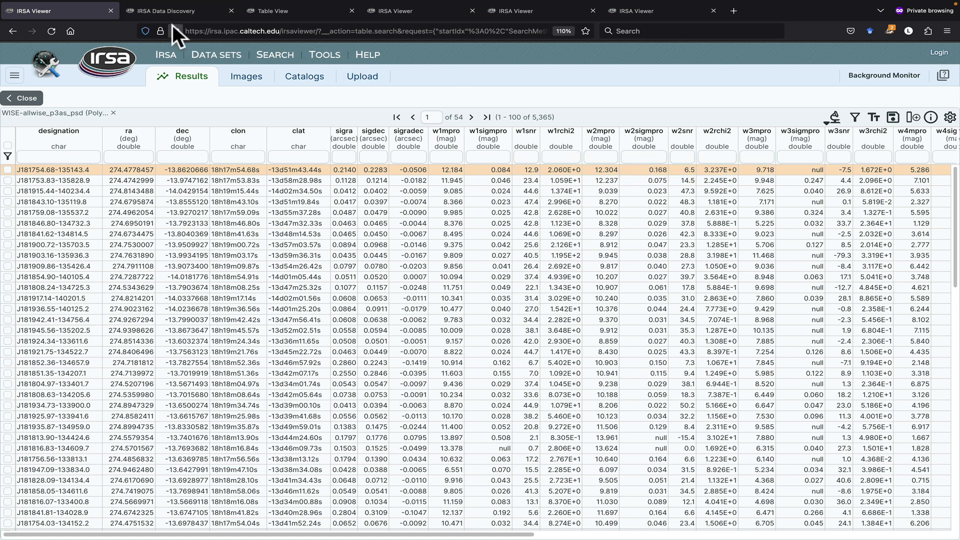
Step: Examine the column headings of the Data Discovery matching data sets table and the AllWISE catalog search result table
left_click(159, 12)
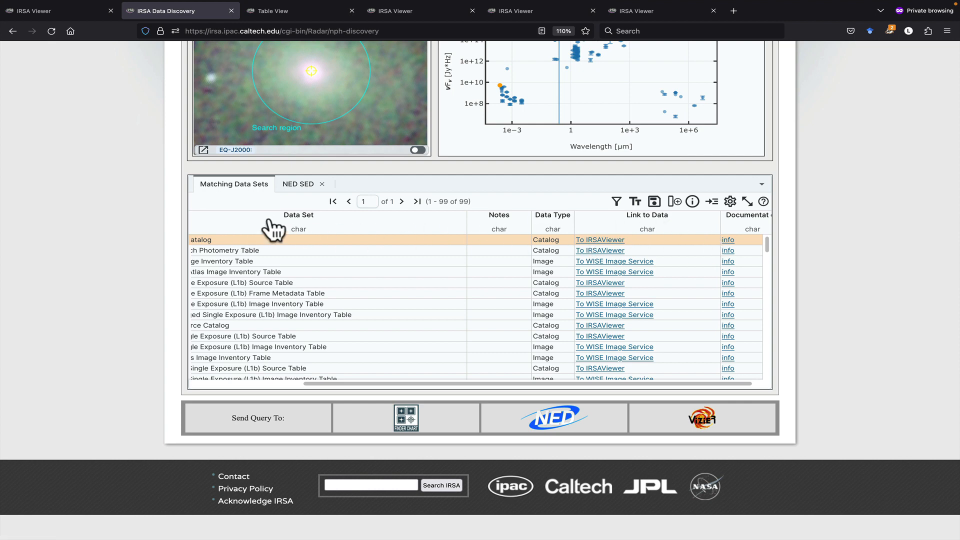
scroll(277, 262, "left", 3)
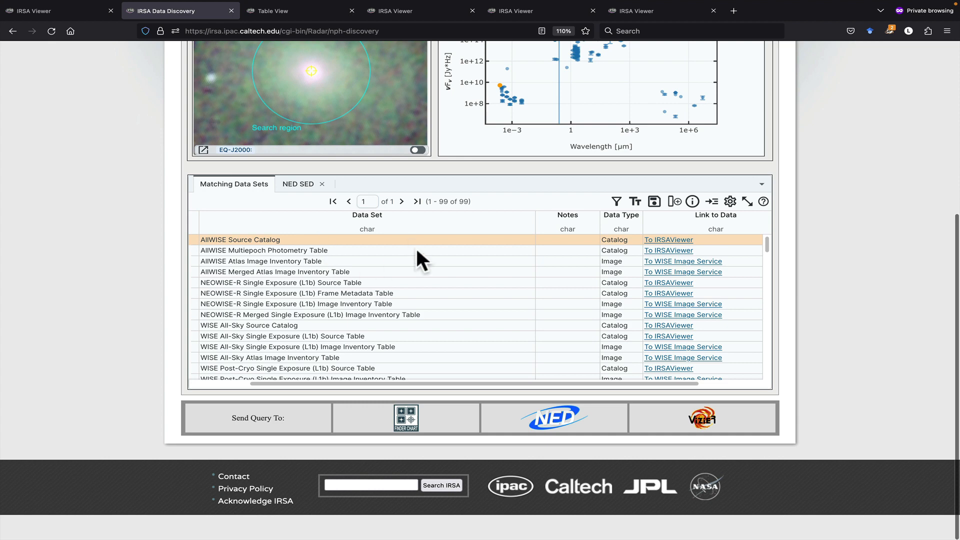
scroll(417, 250, "right", 3)
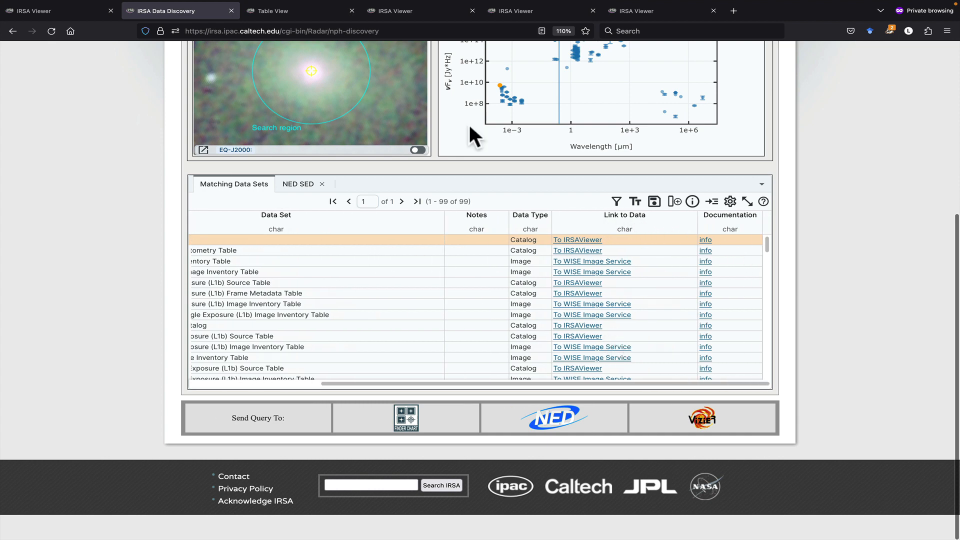
left_click(261, 11)
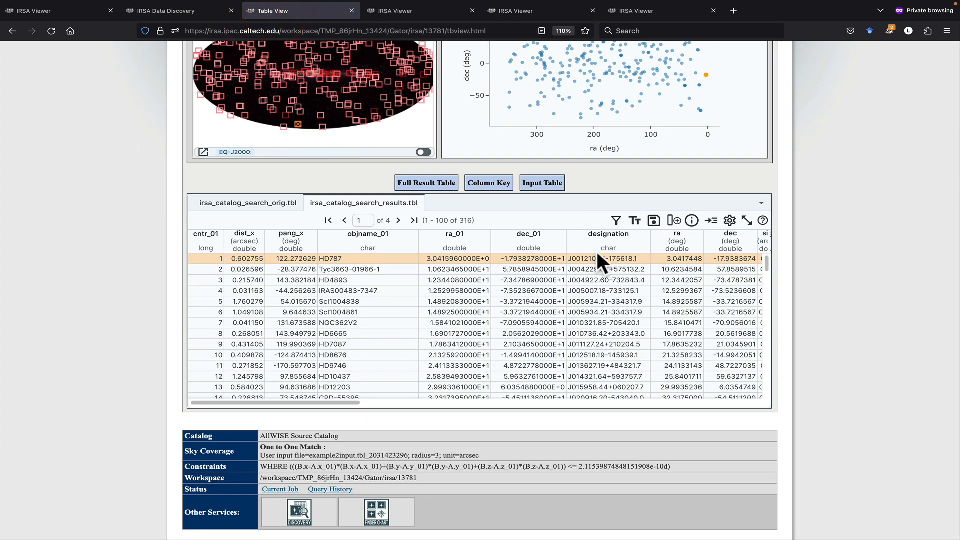
scroll(378, 255, "right", 2)
scroll(377, 255, "right", 4)
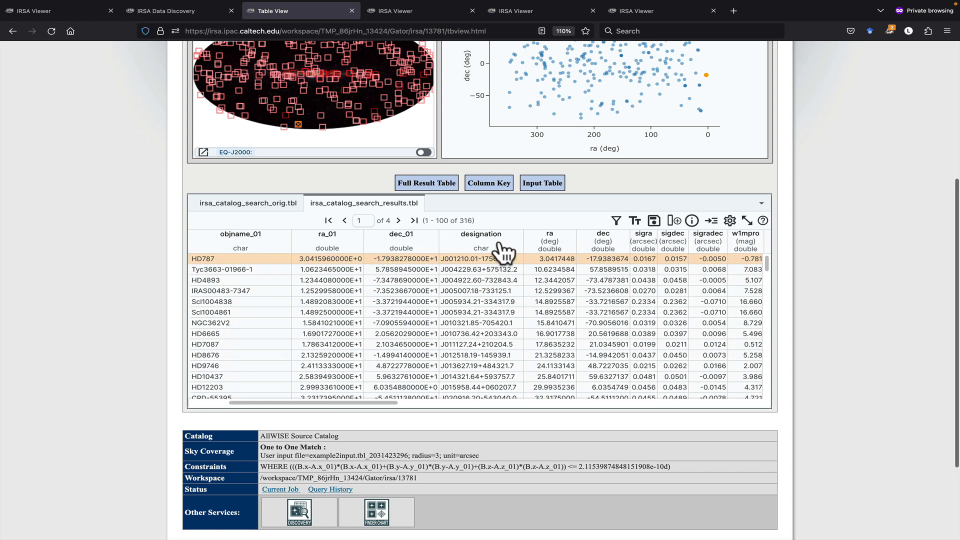
Step: Open the loaded images list in the multi-mission viewer and examine all its columns, including band and help
left_click(406, 11)
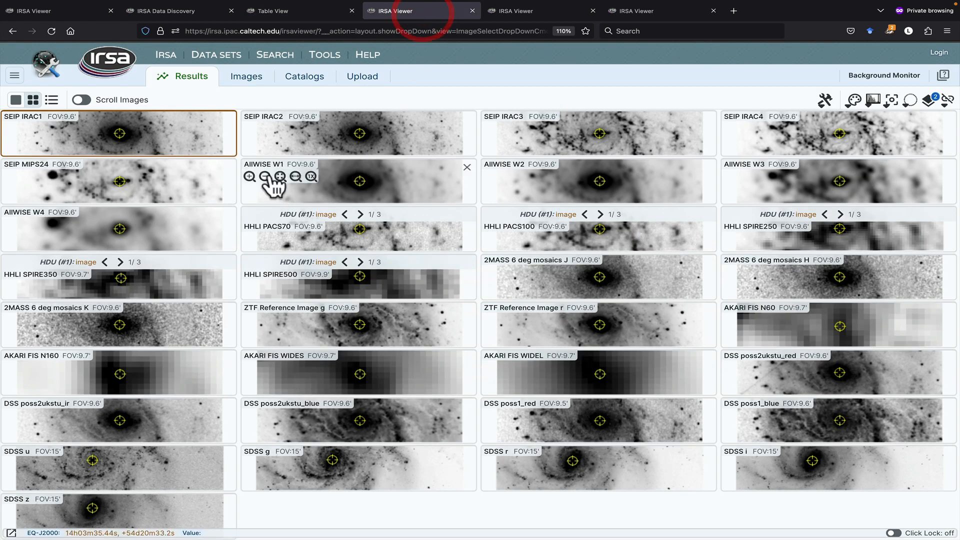
left_click(60, 100)
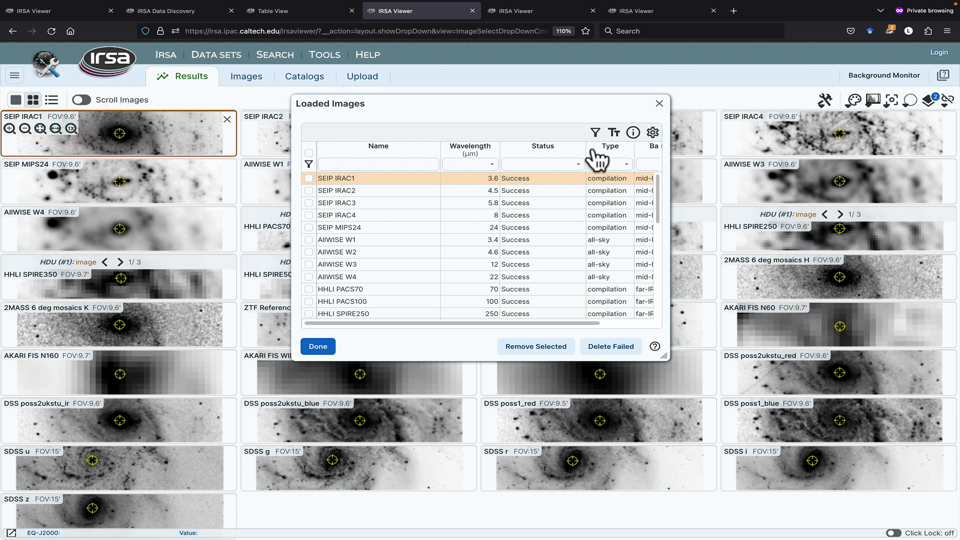
scroll(588, 152, "right", 3)
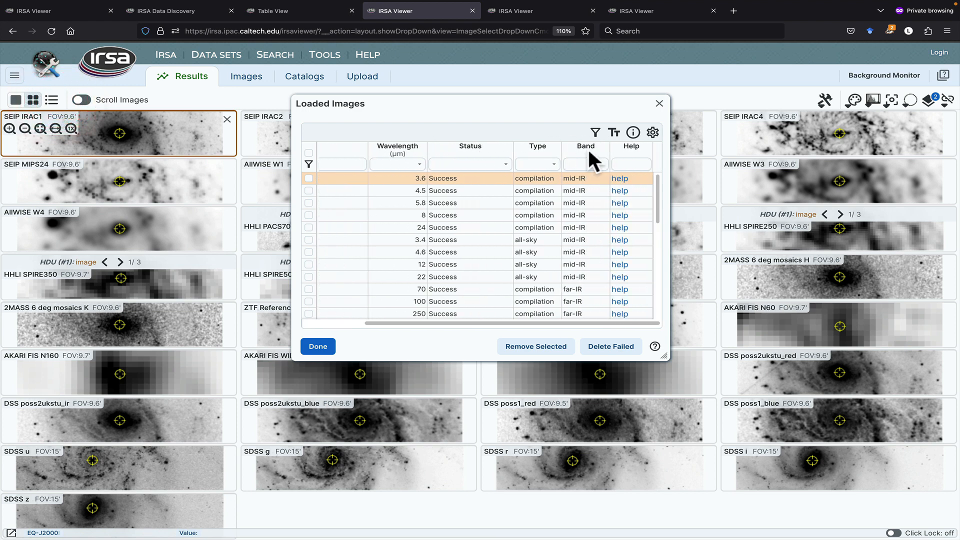
scroll(588, 152, "left", 3)
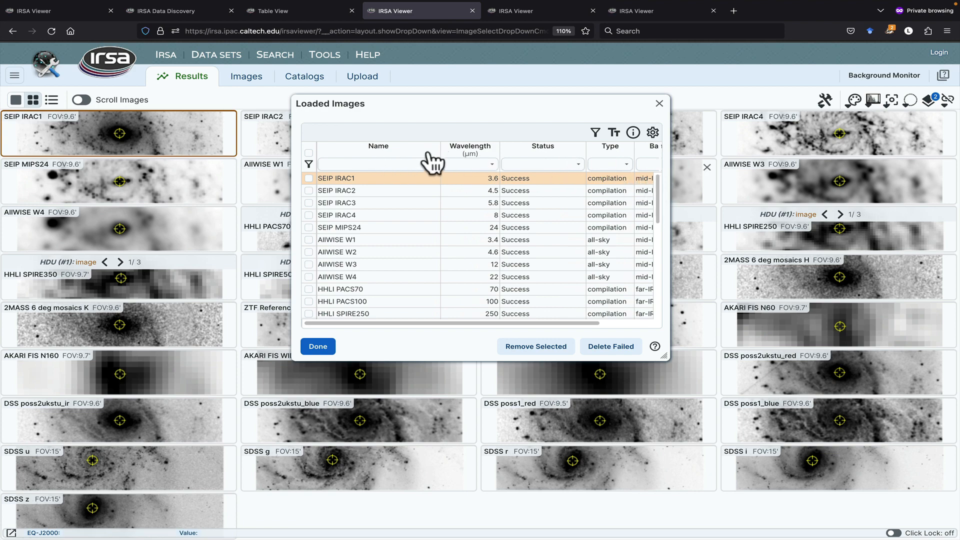
Step: Sort the expanded AllWISE table by designation in ascending and descending order, and restore its original order
left_click(40, 15)
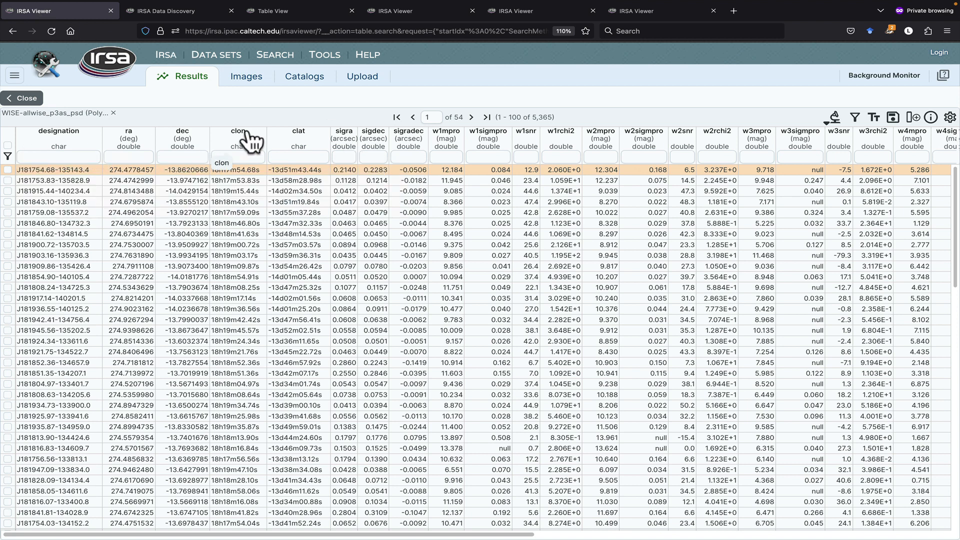
left_click(66, 134)
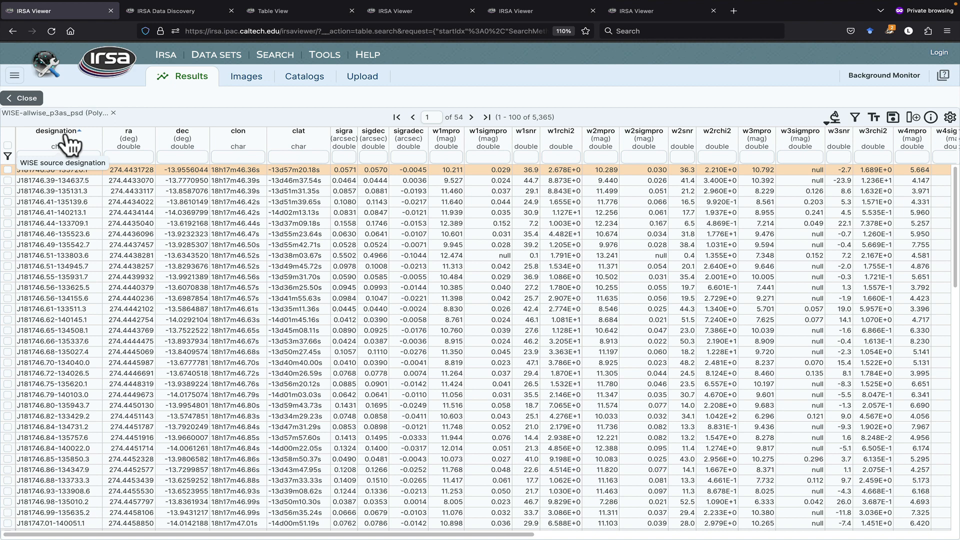
left_click(66, 134)
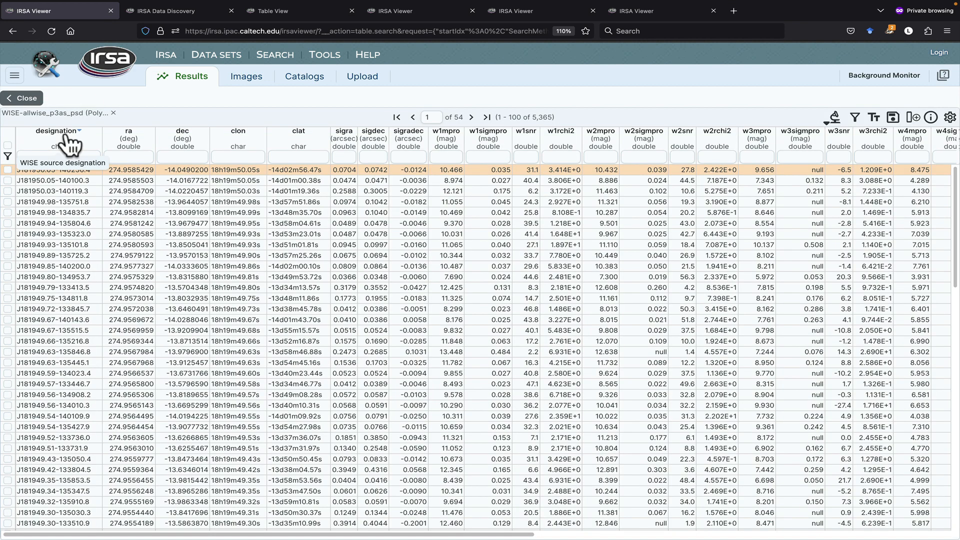
left_click(66, 134)
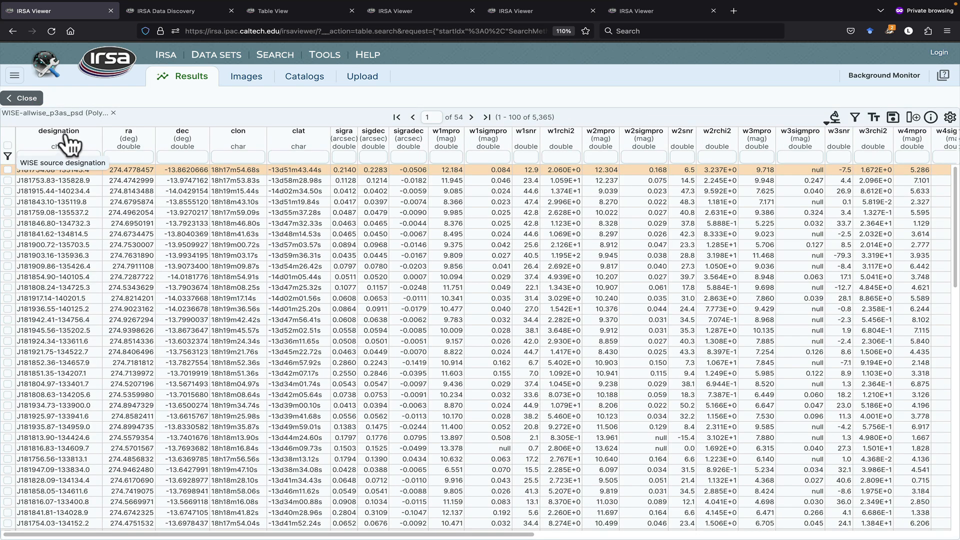
Step: Sort the AllWISE table by w1snr in ascending and descending order, and restore its original order
left_click(528, 131)
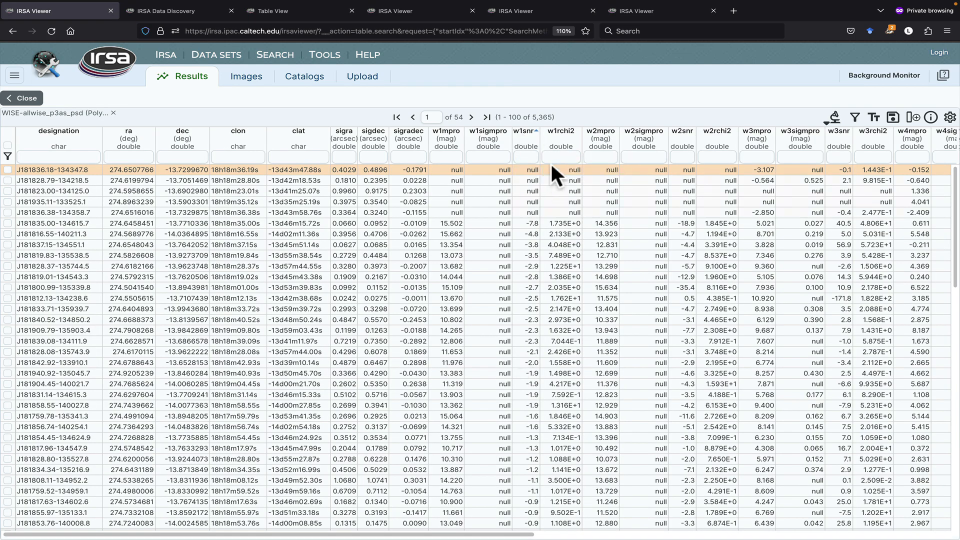
left_click(532, 129)
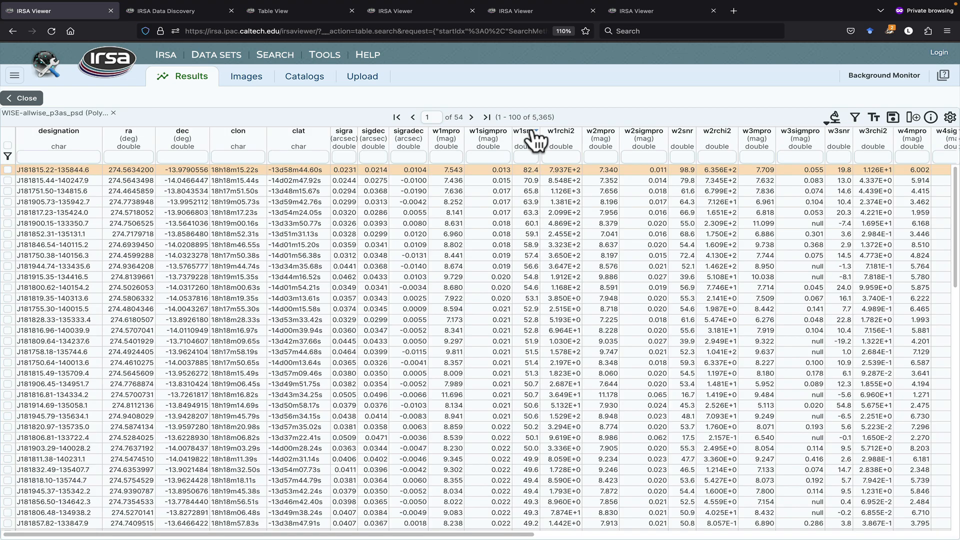
left_click(525, 129)
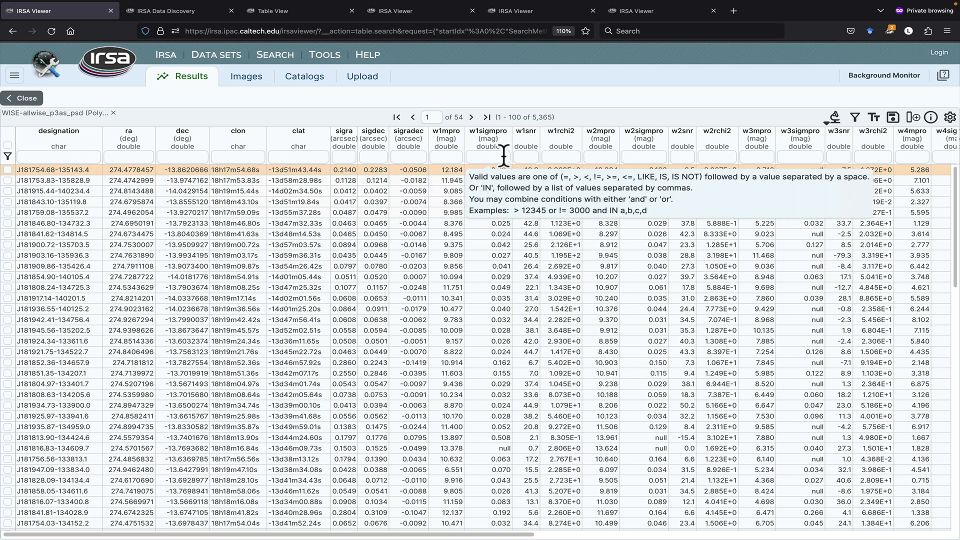
Step: Hide the column filter row of the AllWISE table and show it again
left_click(856, 119)
left_click(857, 119)
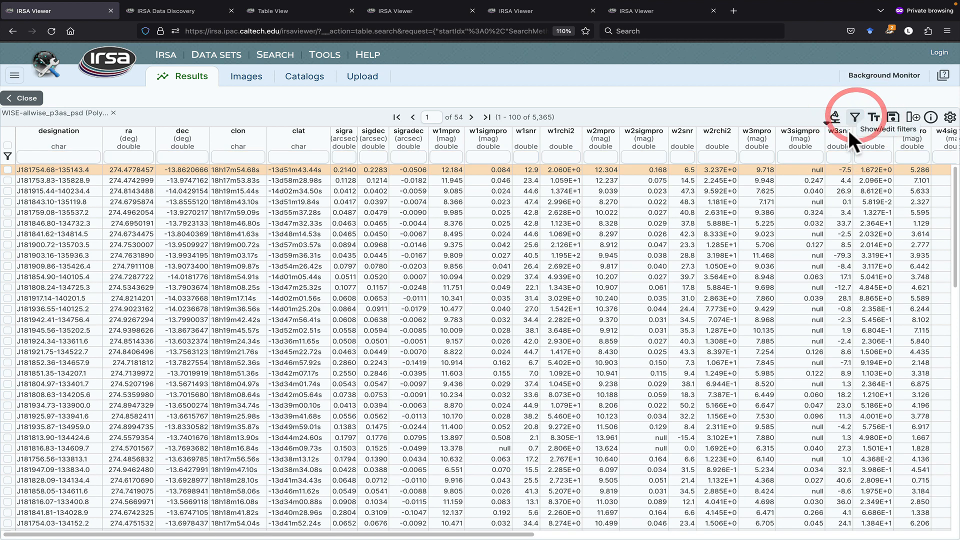
left_click(857, 119)
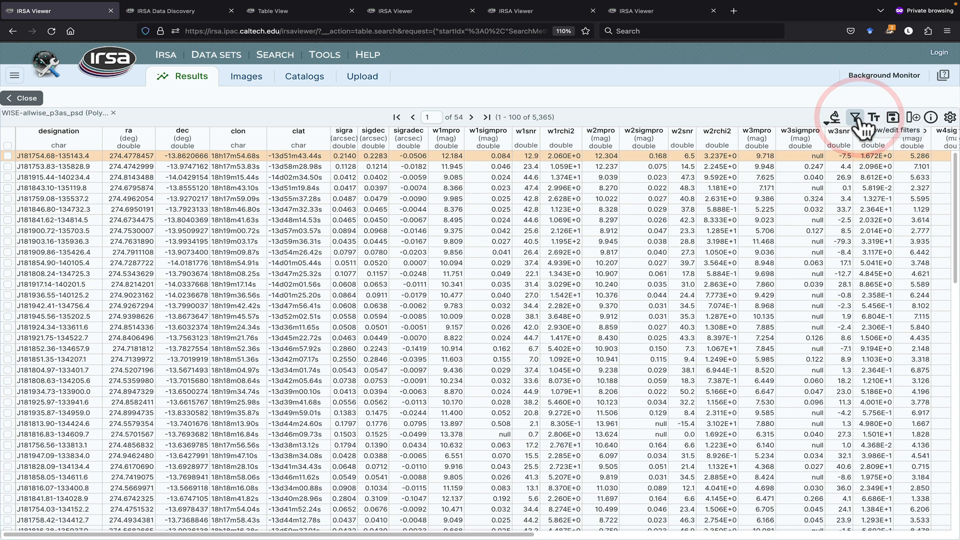
left_click(857, 120)
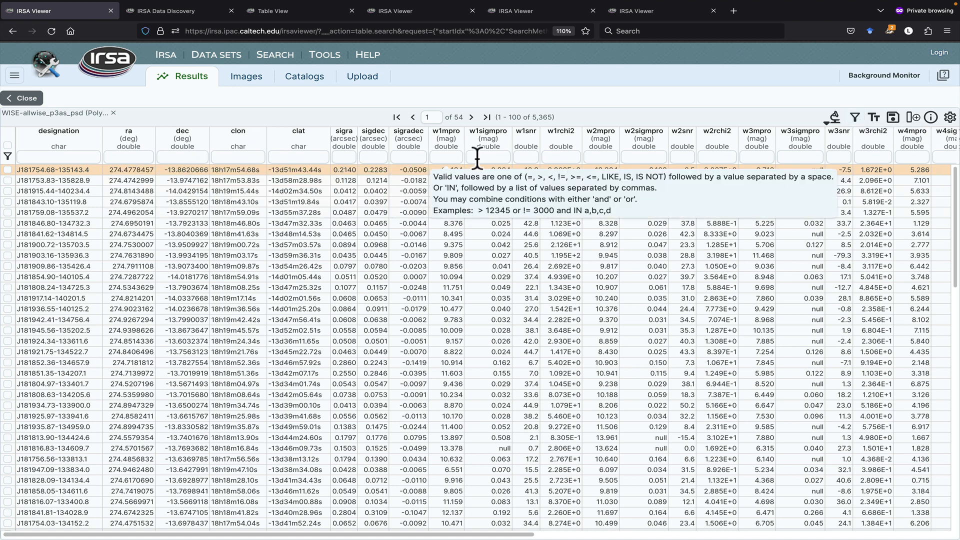
Step: Filter the AllWISE table to rows with w1snr > 10
left_click(525, 158)
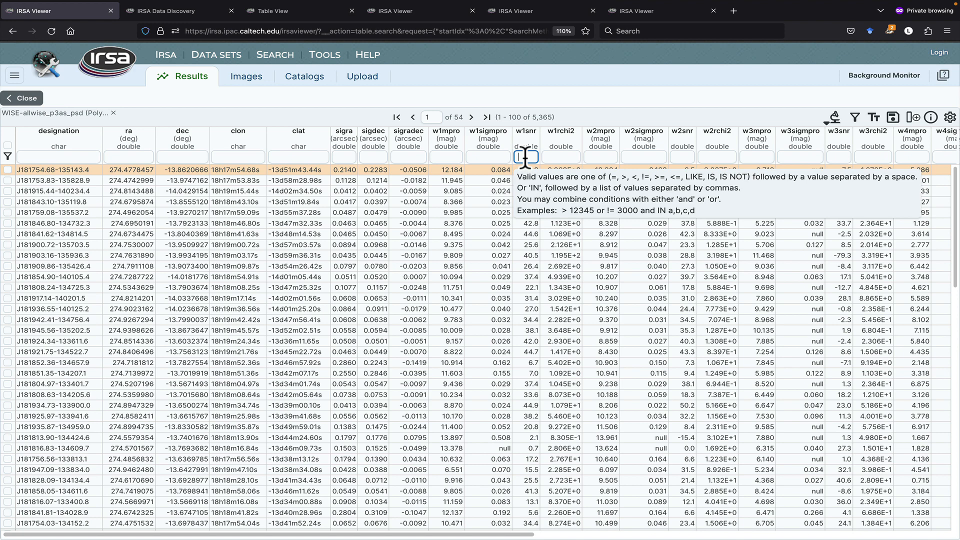
type(">10")
key("Return")
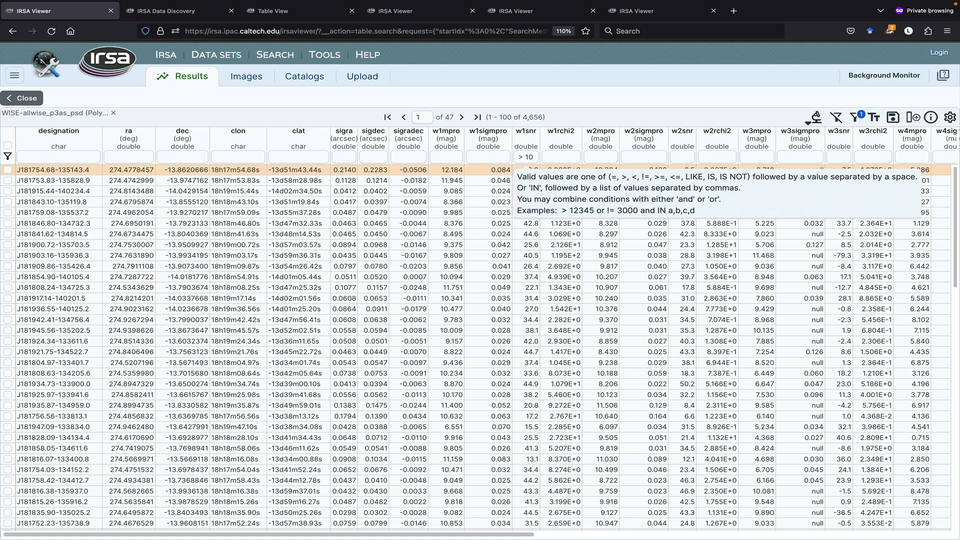
Step: Filter the AllWISE table further to rows with w2snr > 10 and w3snr > 10
left_click(685, 156)
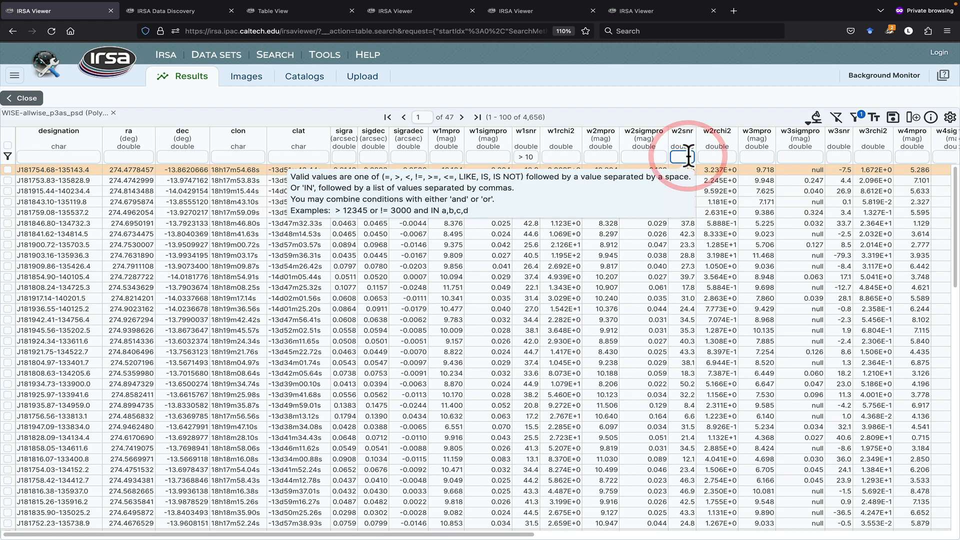
type(">10")
key("Return")
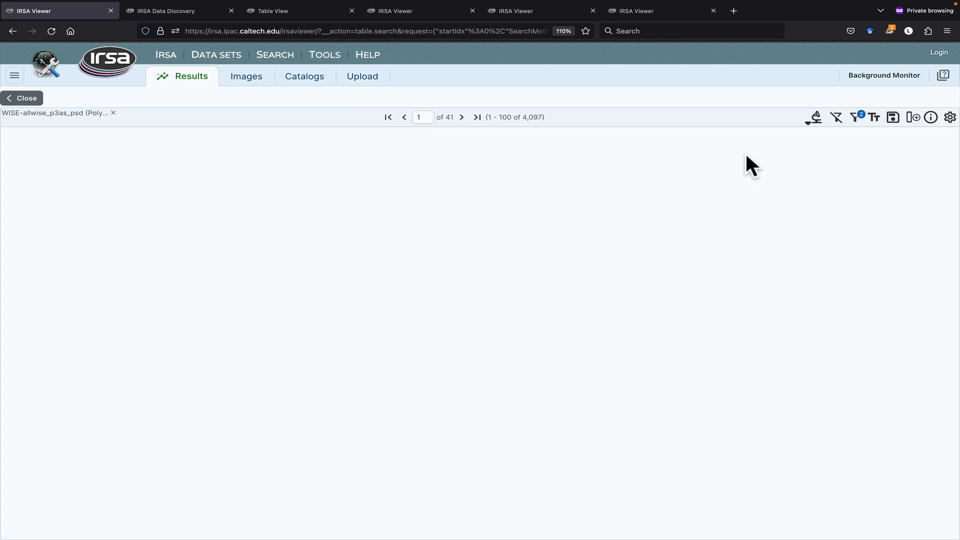
left_click(840, 156)
type(">")
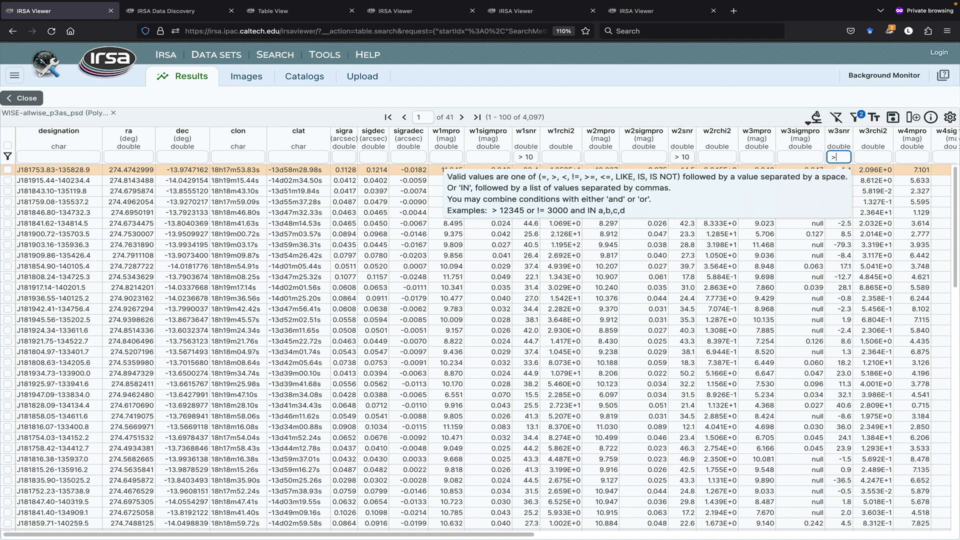
type("10")
key("Return")
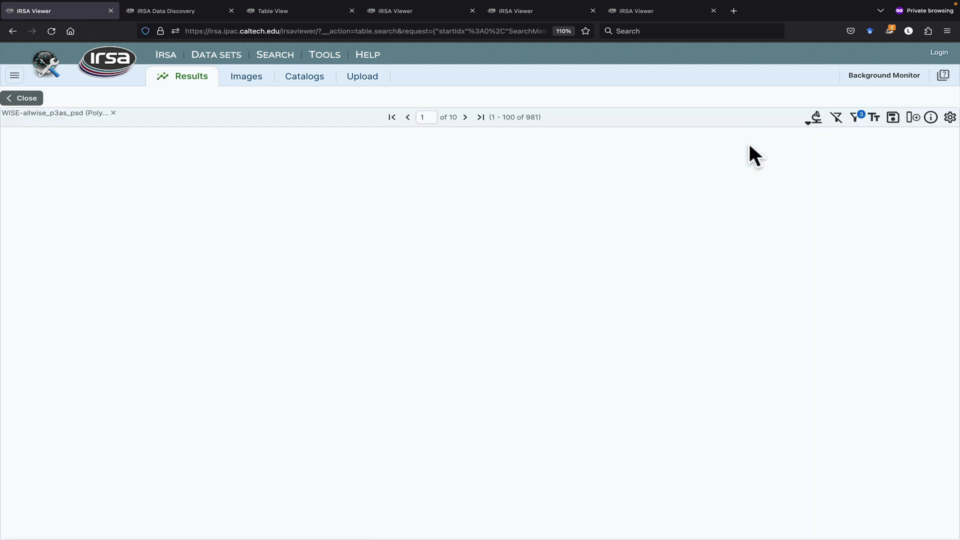
Step: Add a filter on the w4snr column to keep only rows with w4snr > 10
scroll(749, 149, "right", 2)
scroll(748, 149, "right", 2)
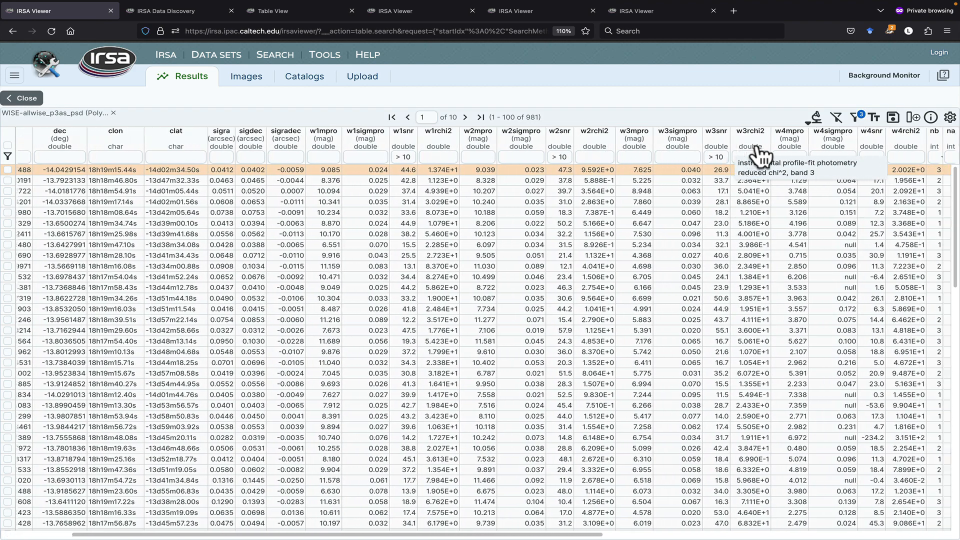
left_click(871, 156)
type("> 10")
key("Return")
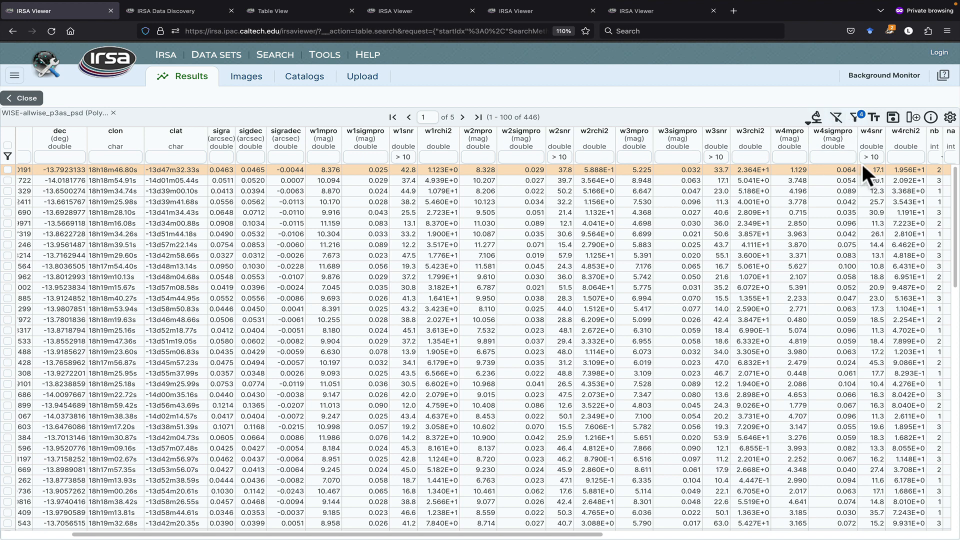
Step: Display the filtered AllWISE table as plain text and return it to the table view
left_click(875, 120)
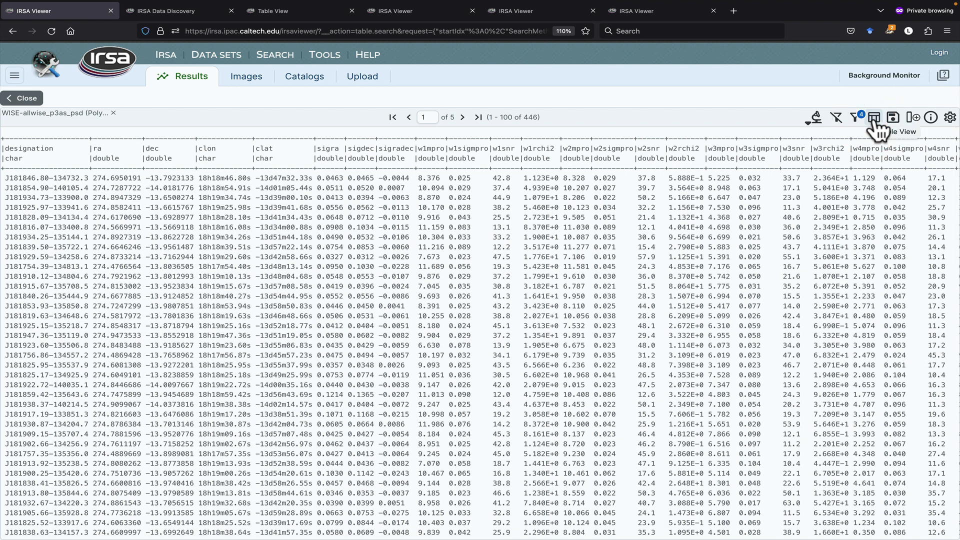
left_click(875, 120)
left_click(875, 120)
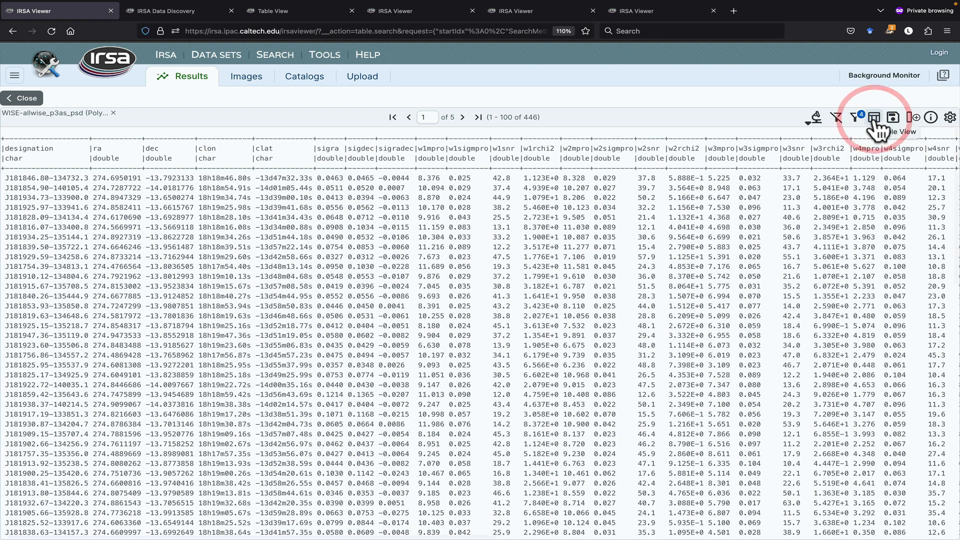
left_click(874, 120)
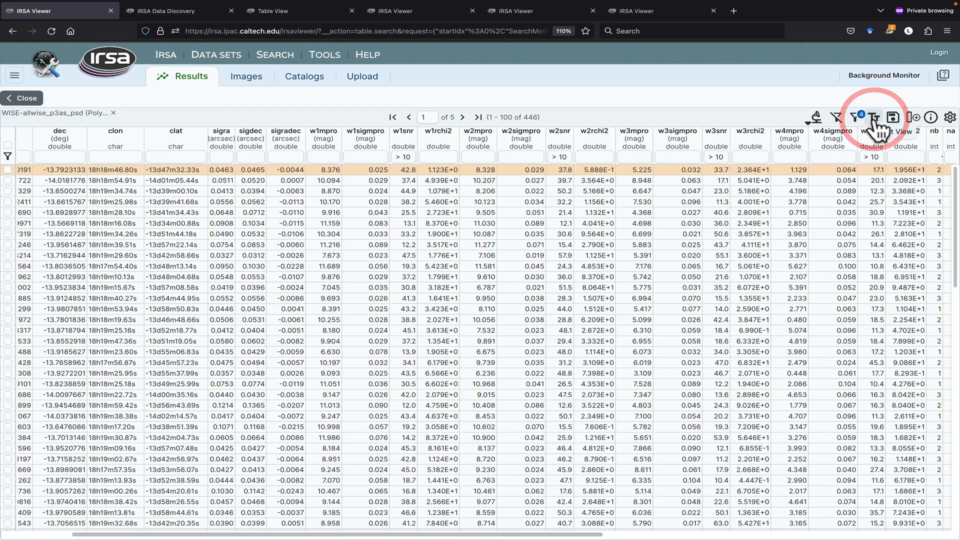
Step: Review the available file formats and options for saving the AllWISE table, and cancel without saving
left_click(893, 119)
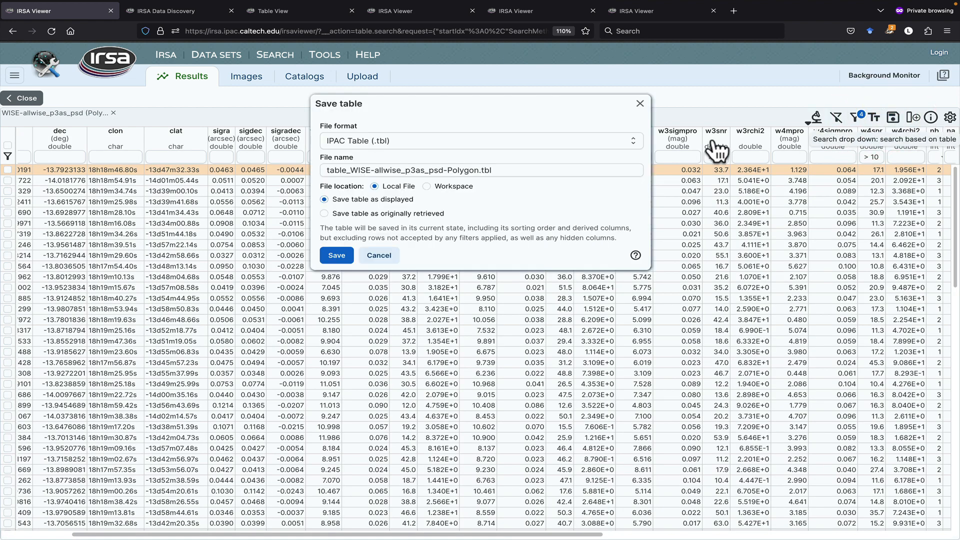
left_click(583, 146)
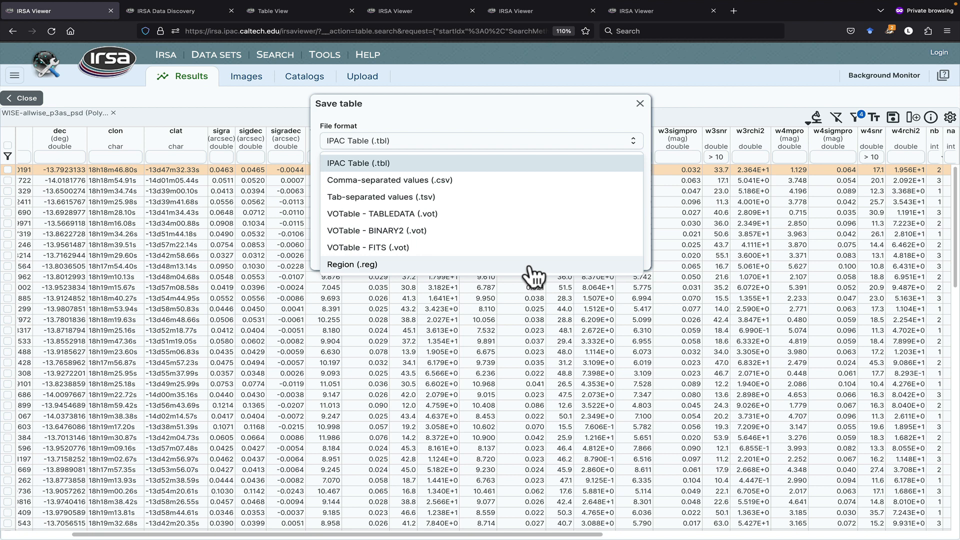
left_click(593, 119)
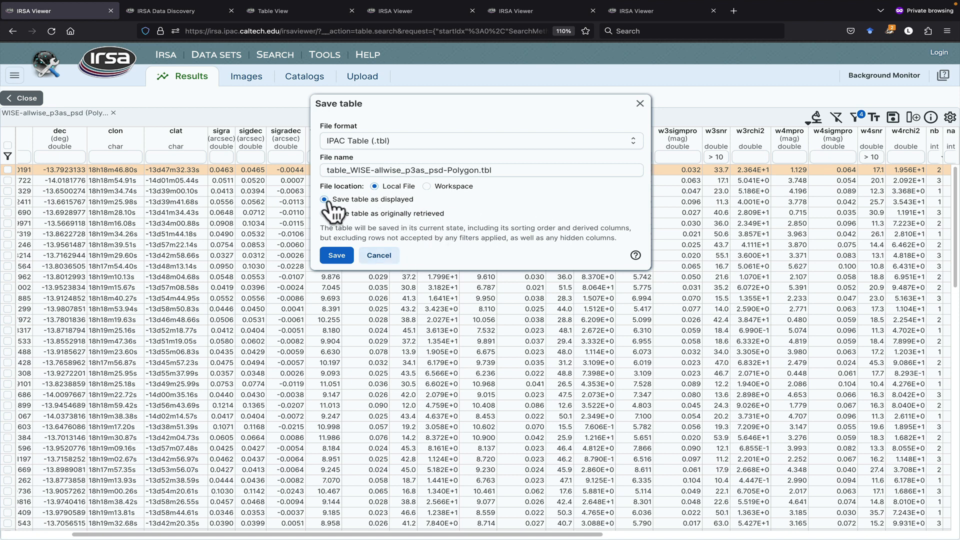
left_click(379, 256)
Step: Add a column named highsnrflag using the preset function that sets filtered rows to 'true' and the rest to 'false'
left_click(913, 118)
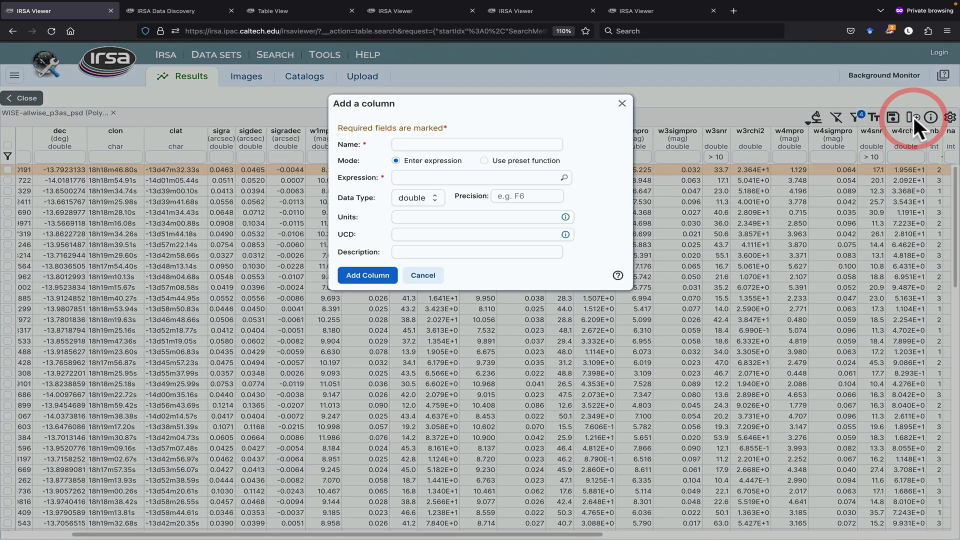
left_click(457, 145)
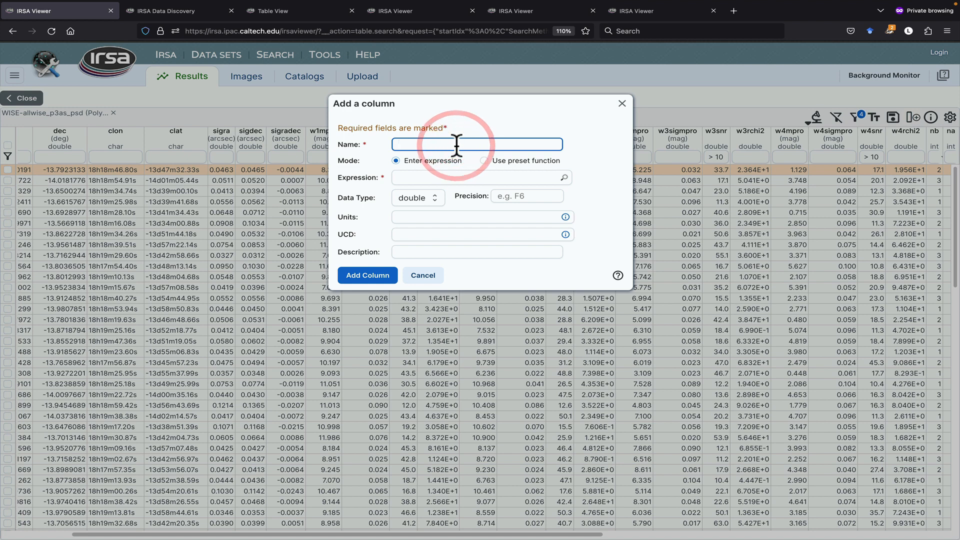
type("h")
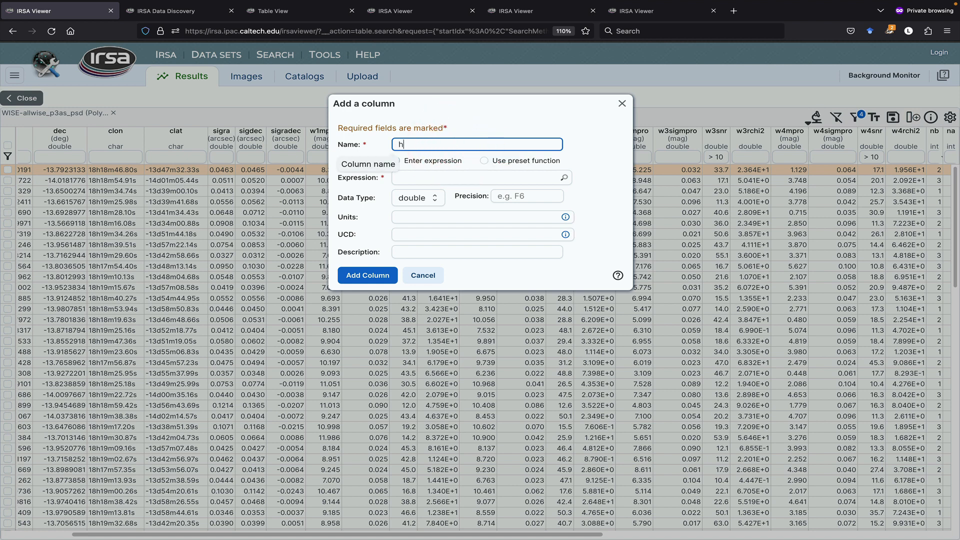
type("ighsnrflag")
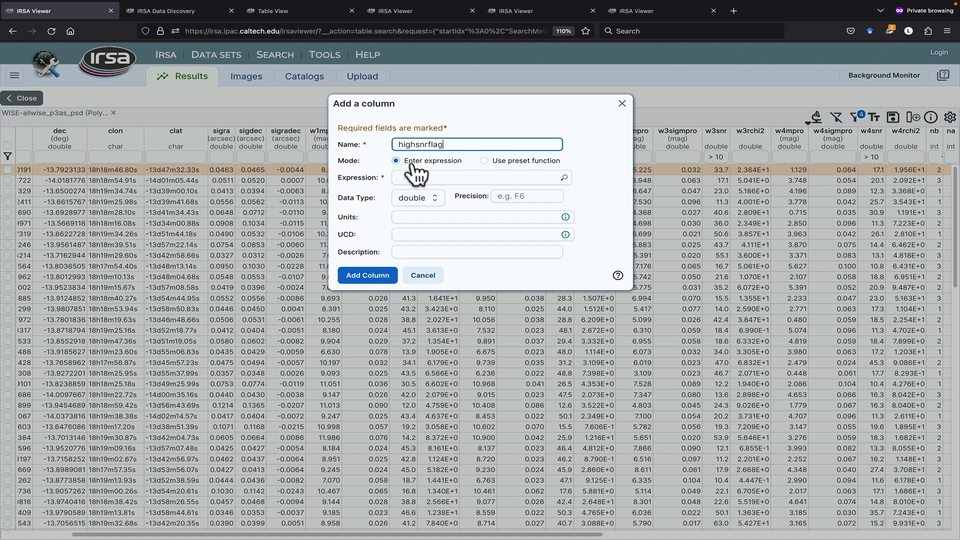
left_click(484, 160)
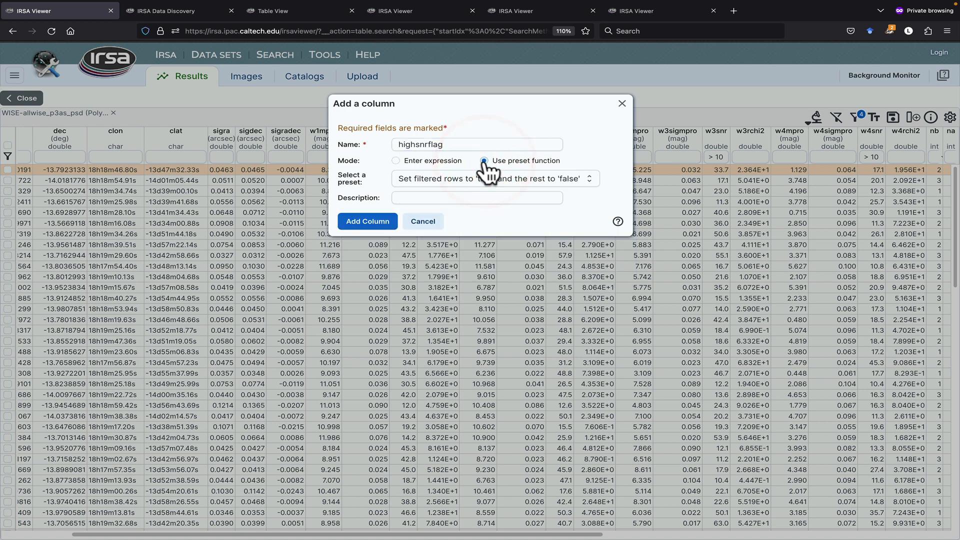
left_click(477, 178)
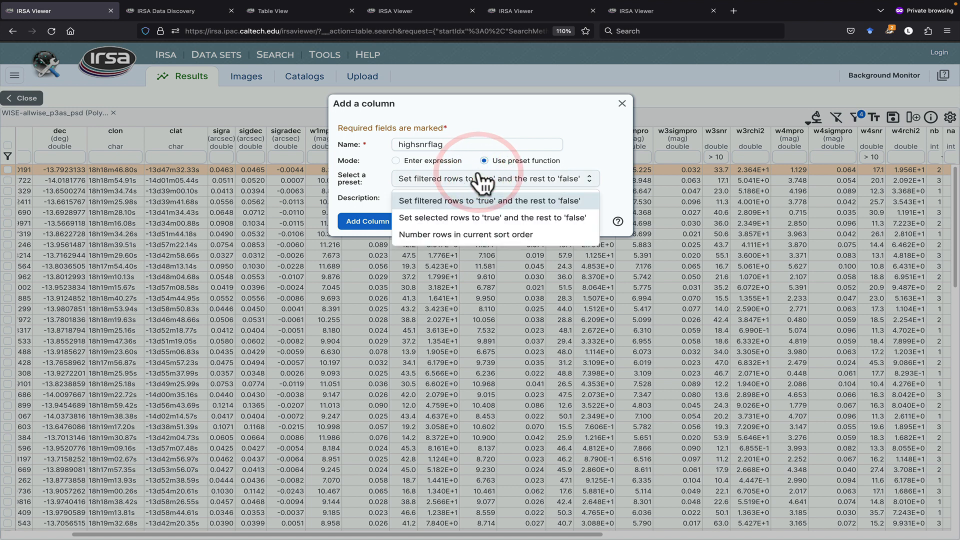
left_click(470, 202)
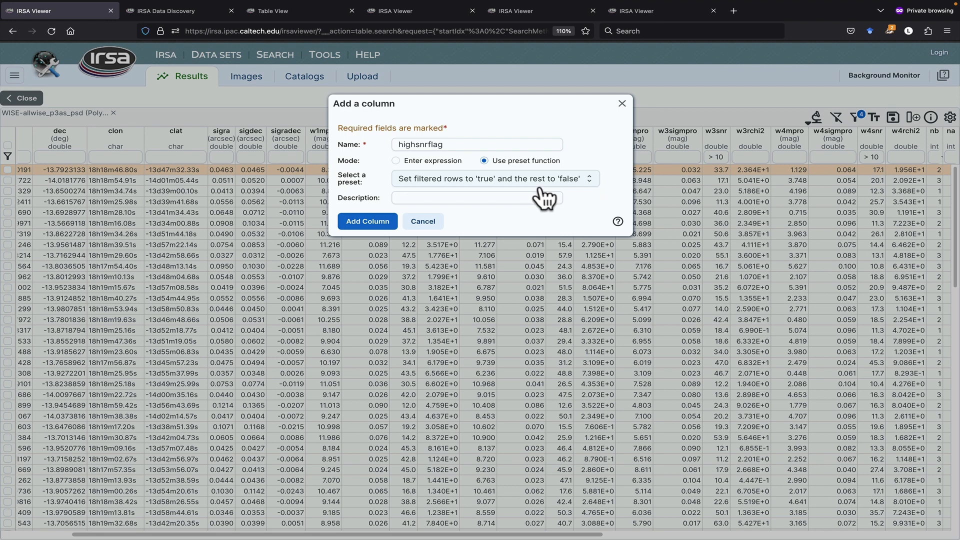
left_click(365, 224)
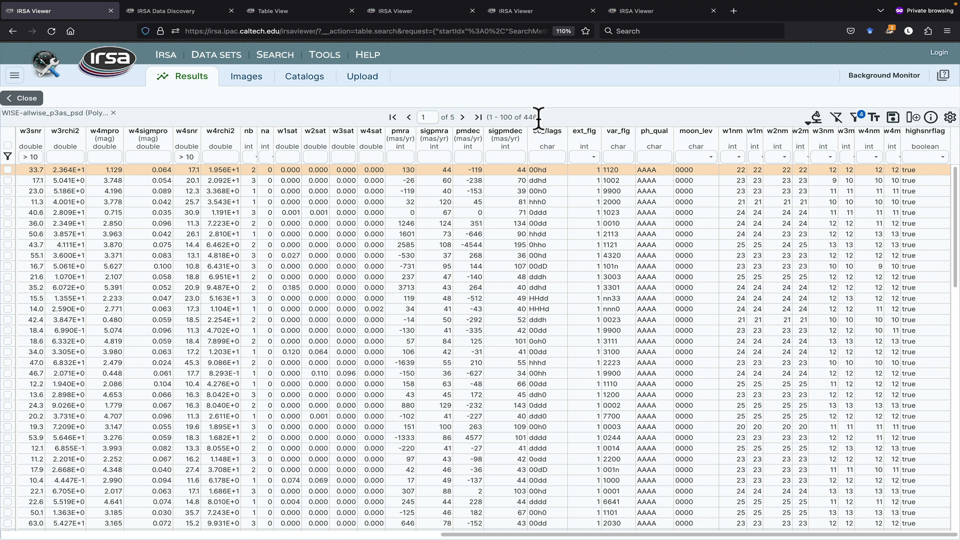
Step: Clear all filters from the AllWISE table and filter it to rows where highsnrflag is true
left_click(837, 116)
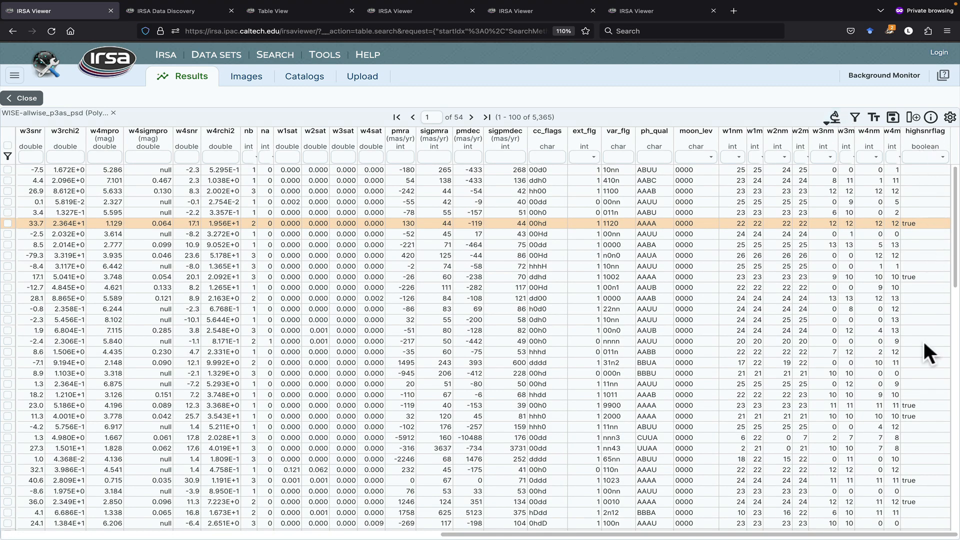
left_click(934, 157)
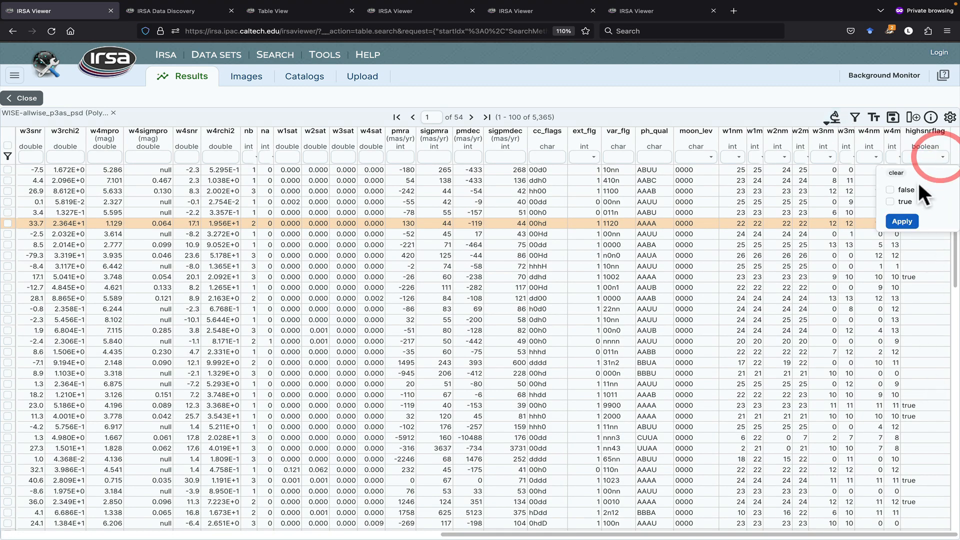
left_click(848, 272)
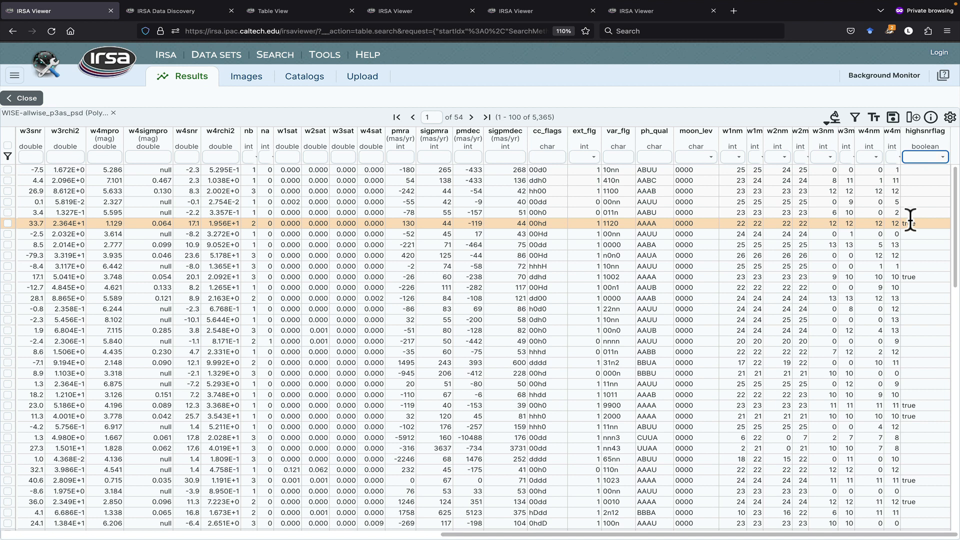
left_click(943, 157)
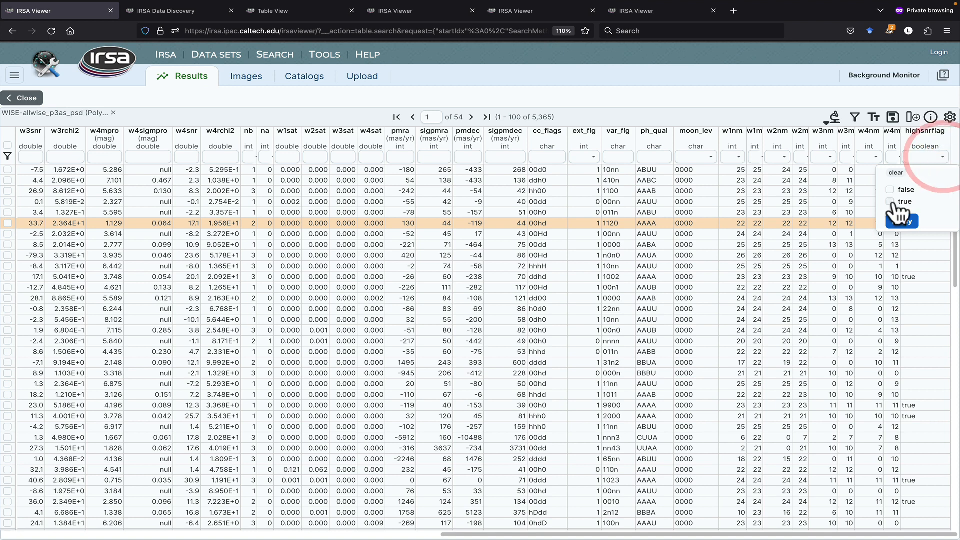
left_click(891, 202)
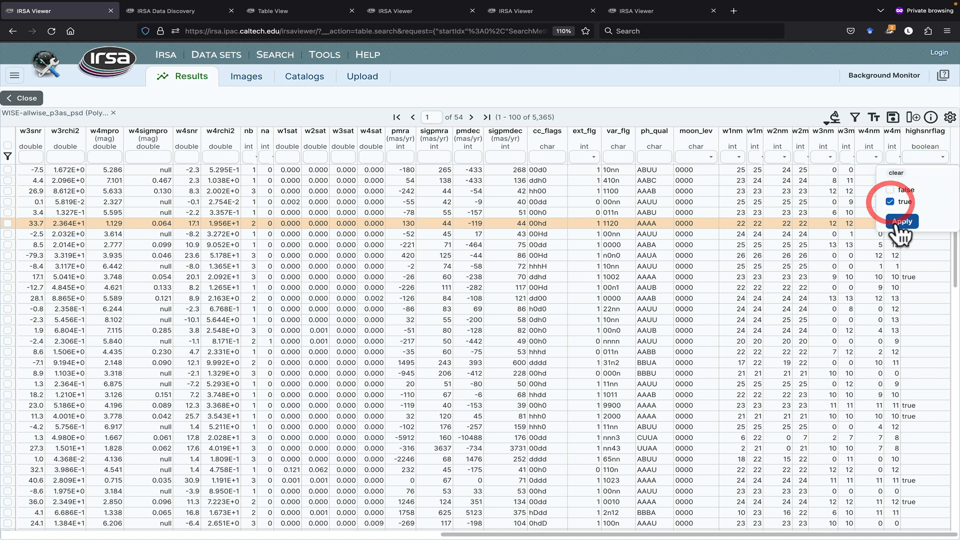
left_click(899, 223)
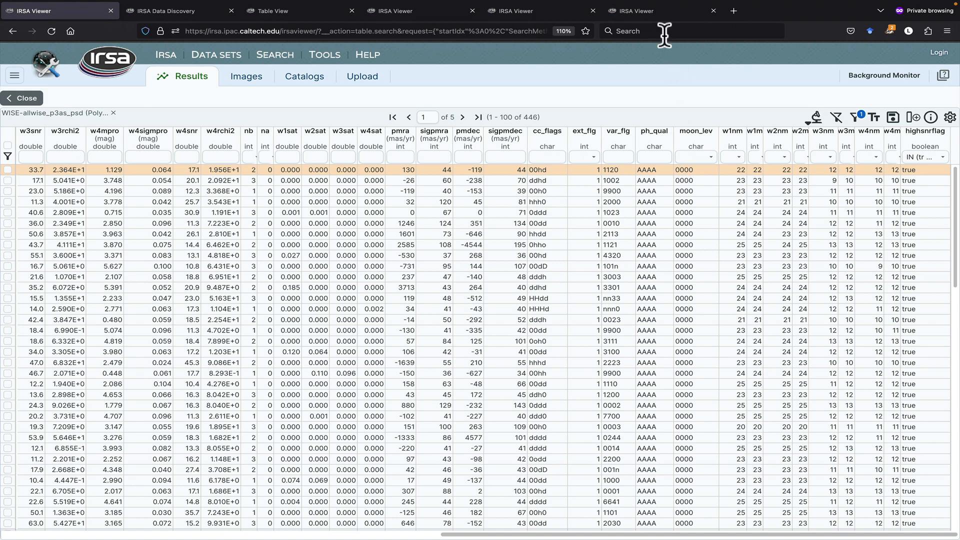
Step: Switch to the gaia_gj results and start adding a table column named absoluteG
left_click(647, 14)
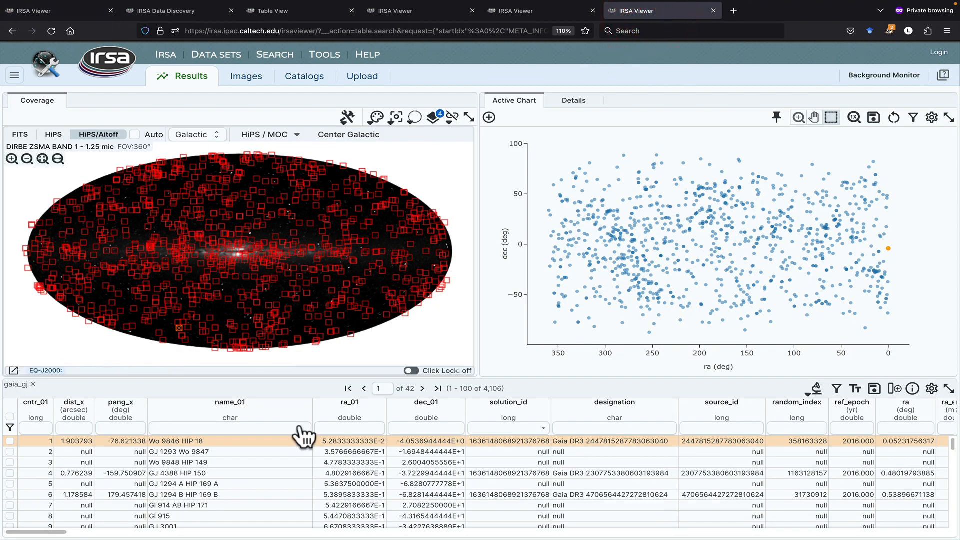
scroll(491, 481, "right", 10)
scroll(492, 481, "right", 15)
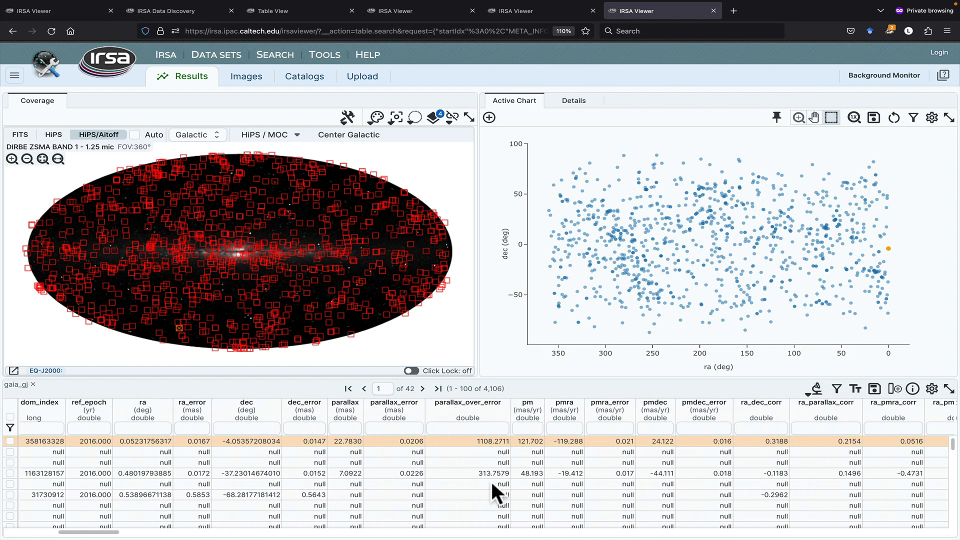
scroll(490, 479, "right", 20)
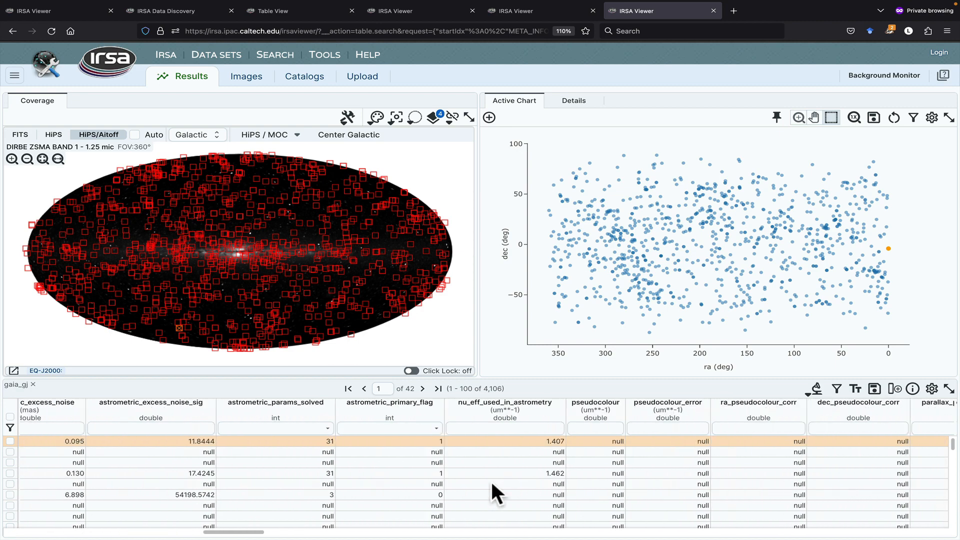
scroll(491, 479, "right", 20)
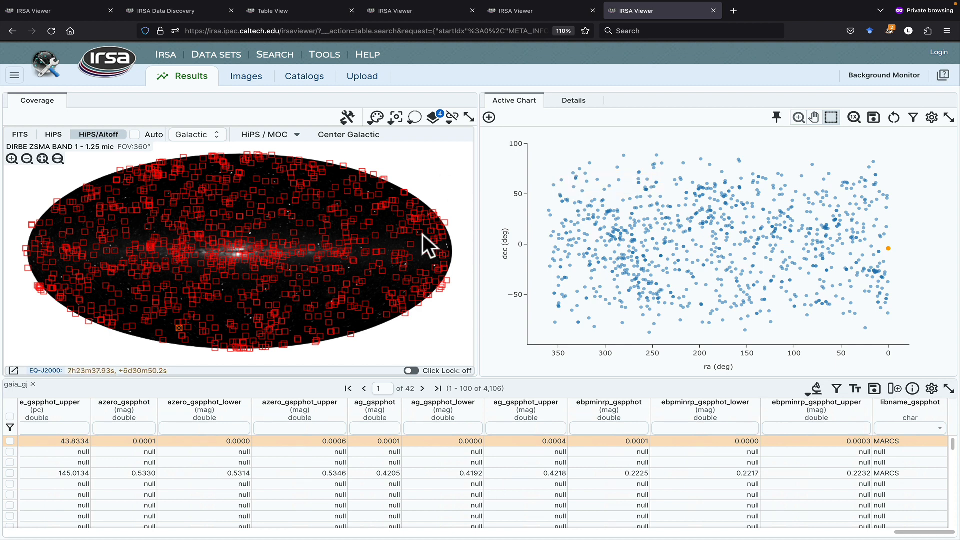
left_click(896, 388)
left_click(440, 144)
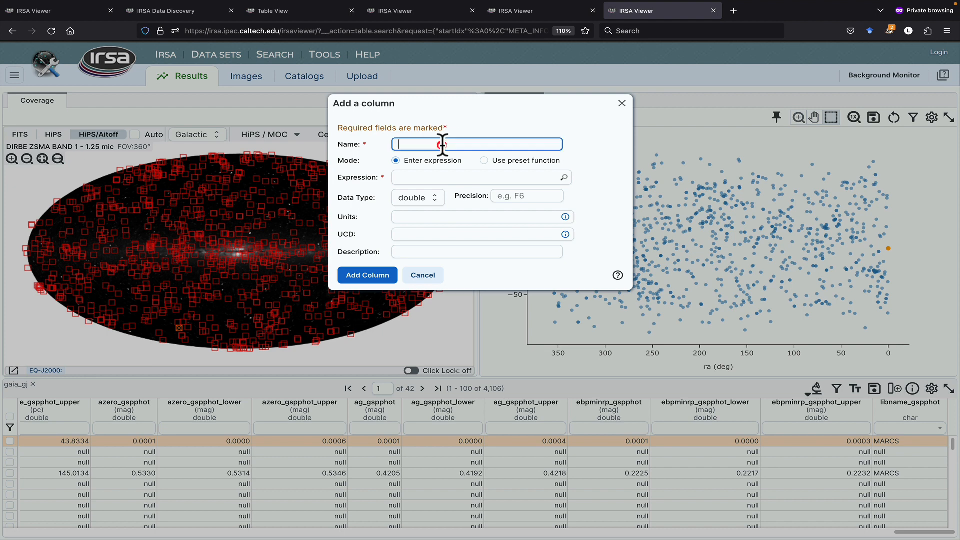
type("a")
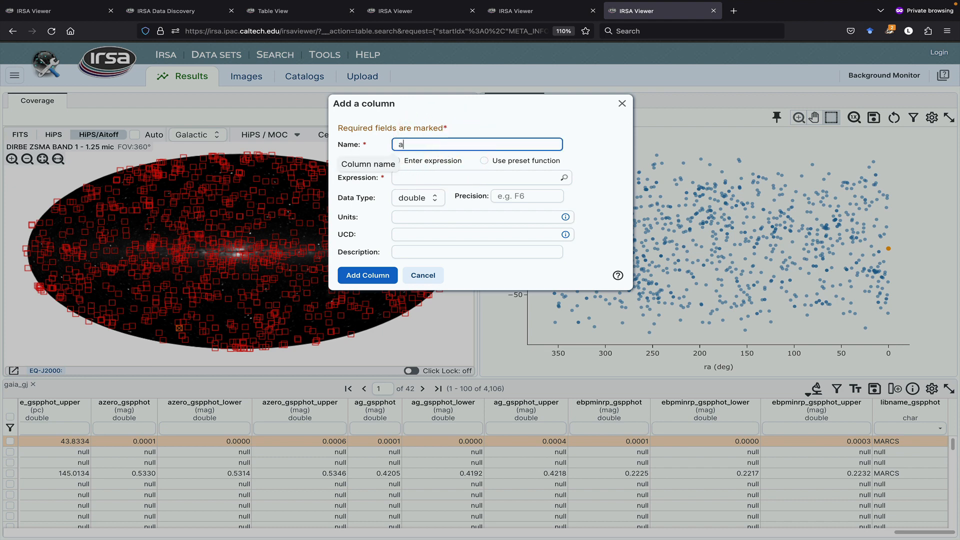
type("bsoliut")
key("BackSpace")
key("BackSpace")
type("uteG")
Step: Set the absoluteG column's expression to phot_g_mean_mag- (5*log10(1000/parallax) - 5)
left_click(475, 176)
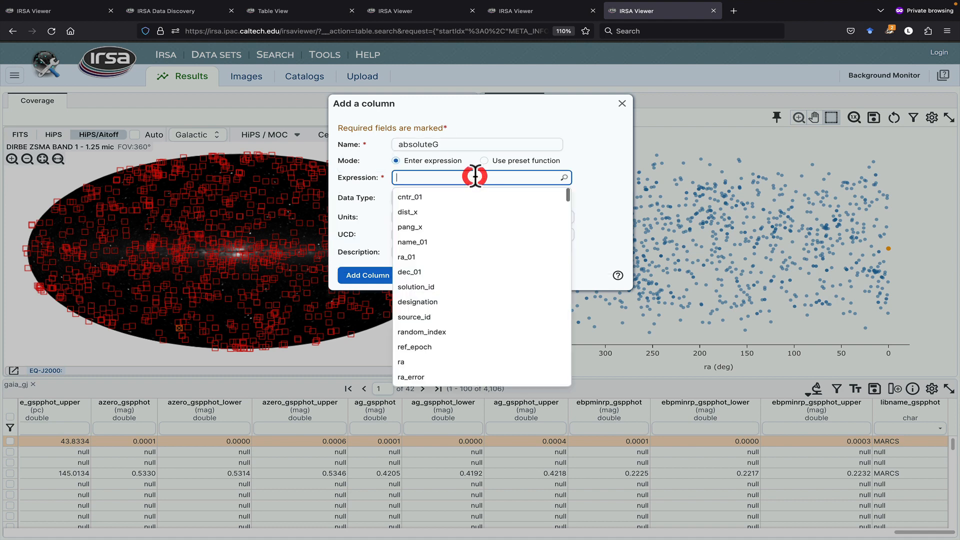
key("ctrl+v")
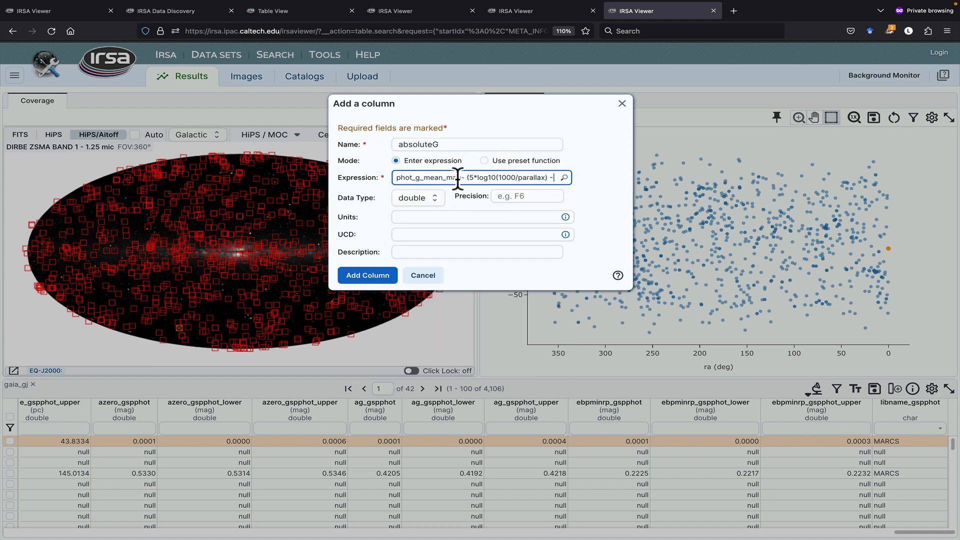
type("5)")
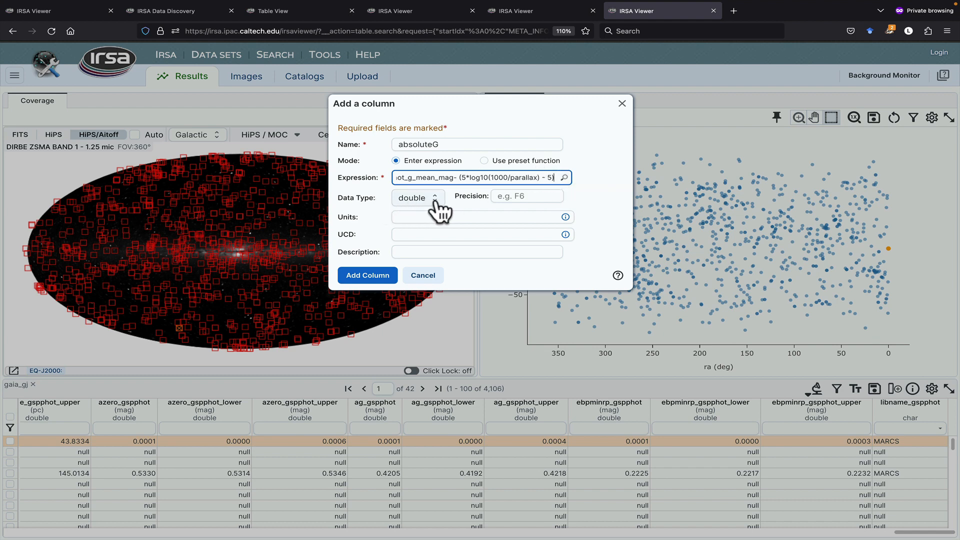
Step: Add the absoluteG column with precision f4 and units mag, and open the save options for the gaia_gj table
left_click(522, 198)
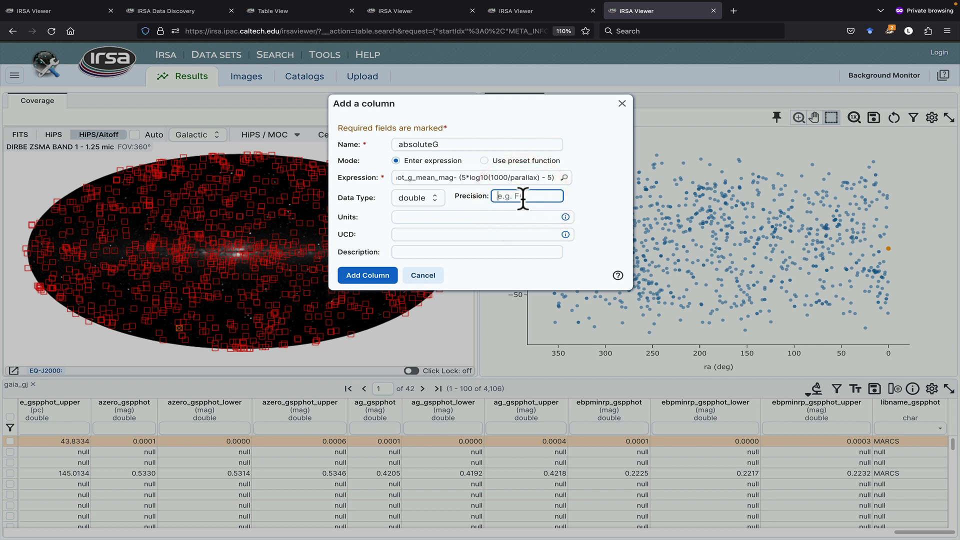
type("f4")
left_click(487, 216)
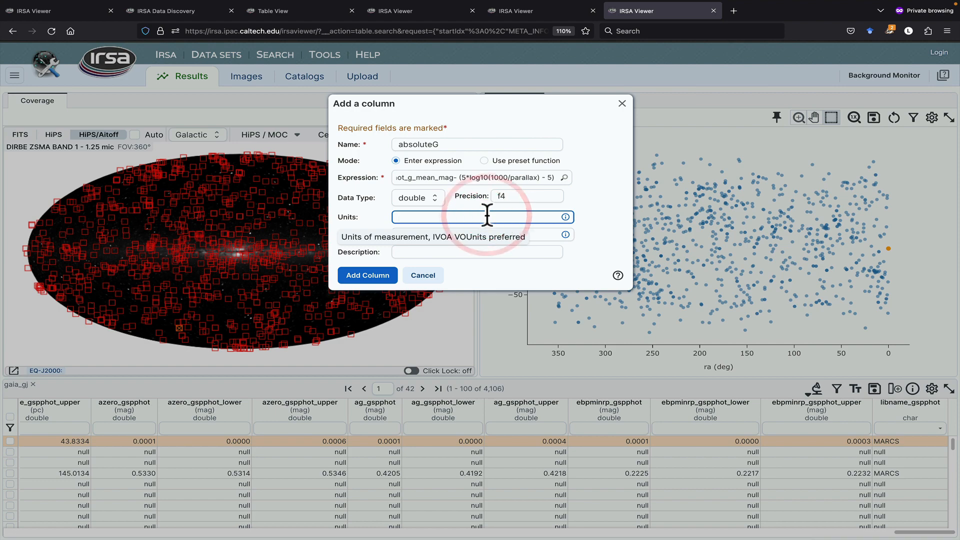
type("mag")
left_click(380, 274)
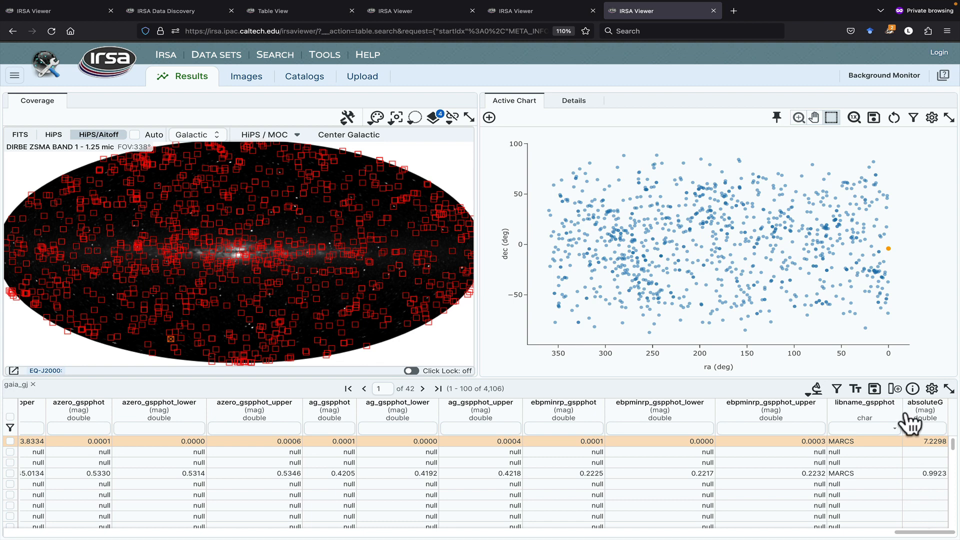
left_click(874, 389)
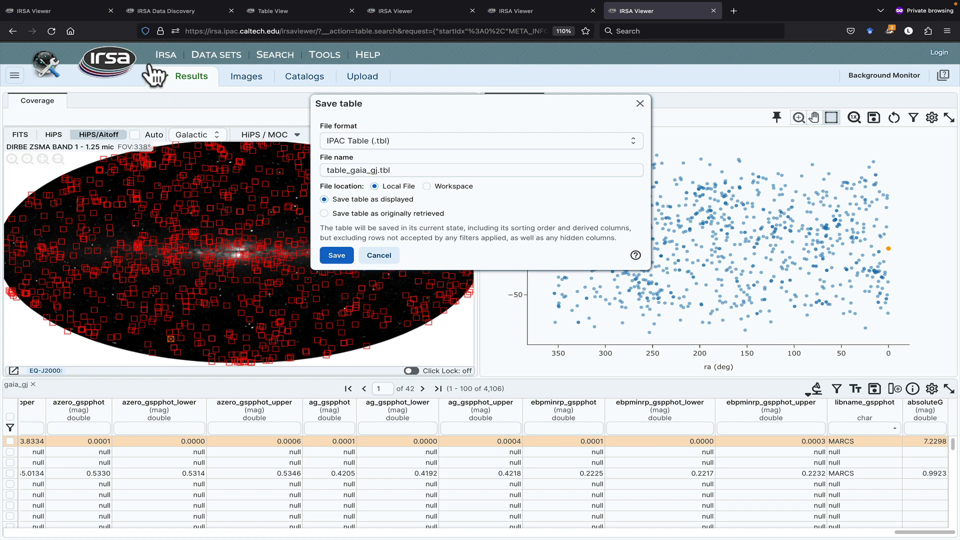
Step: Switch to the AllWISE results and review the table's job info and metadata
left_click(60, 11)
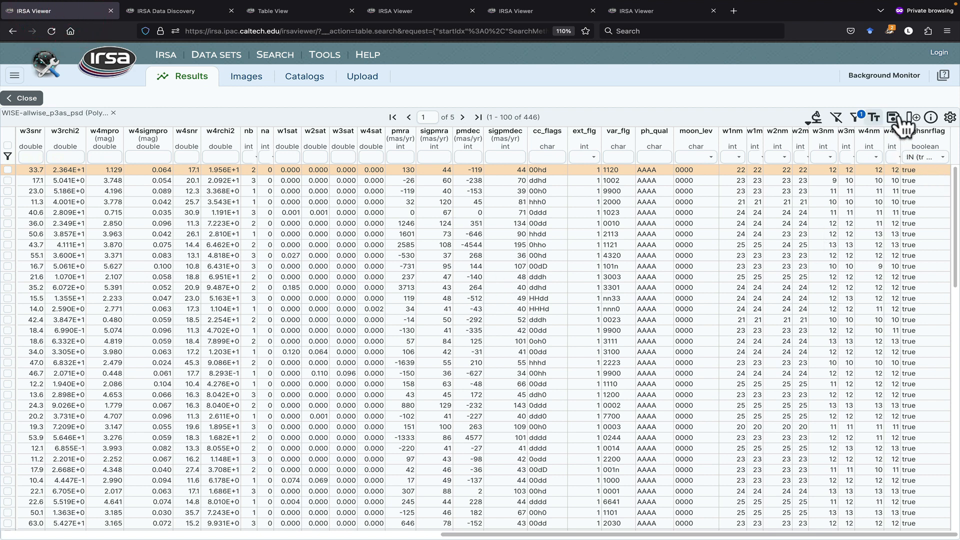
left_click(930, 117)
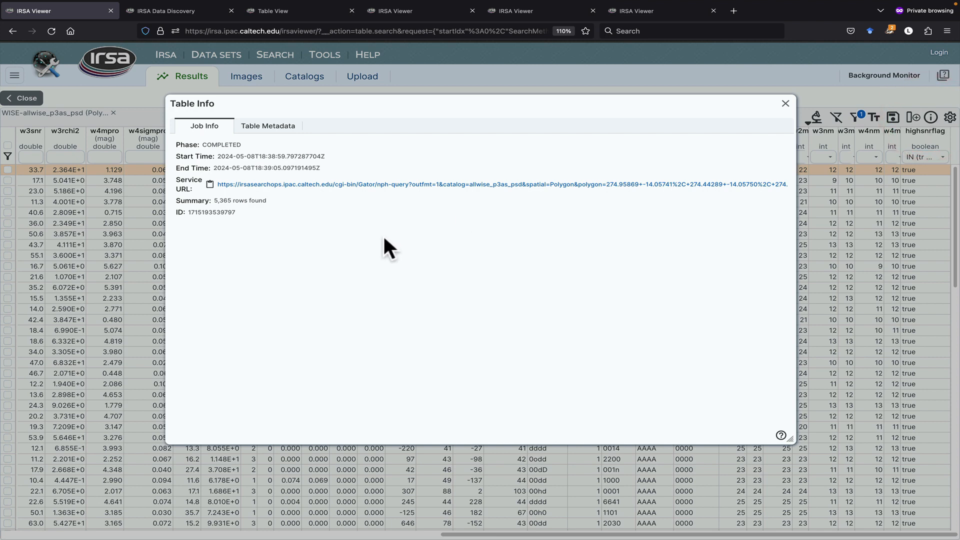
left_click(275, 129)
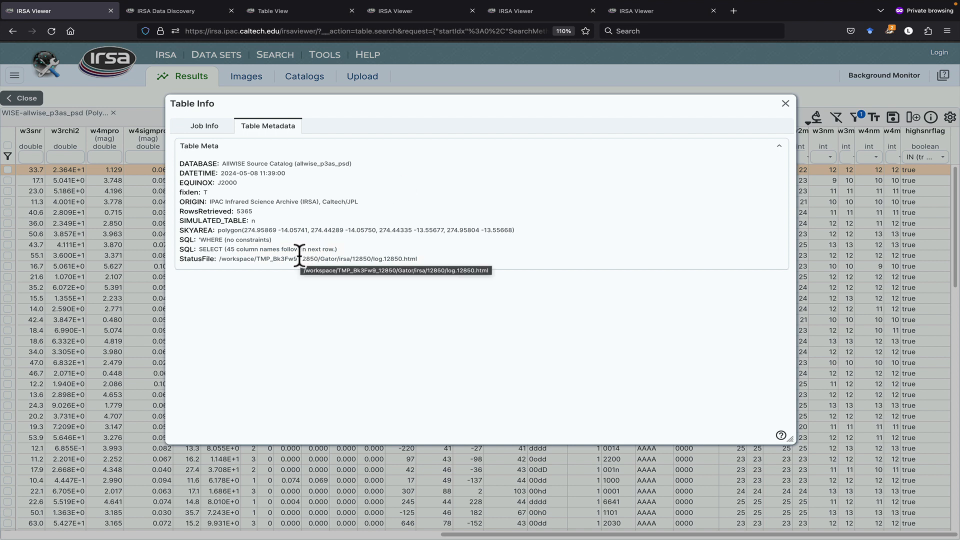
left_click(220, 128)
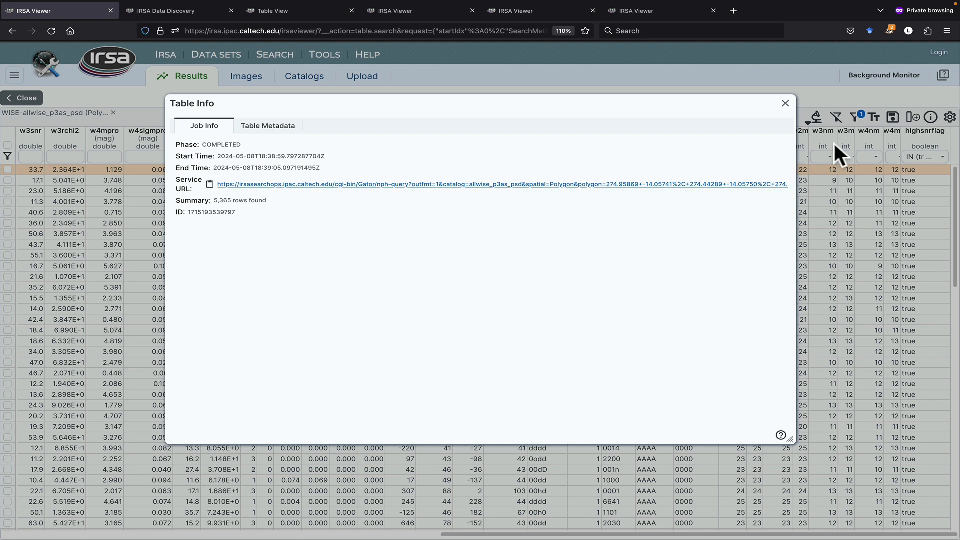
left_click(784, 102)
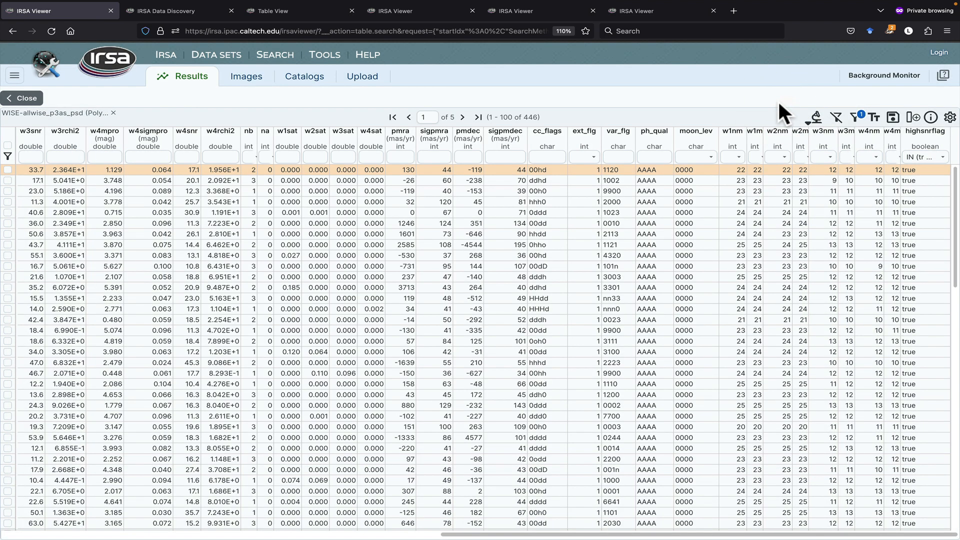
Step: Examine the AllWISE table's column options and advanced SQL filter settings, leaving them as they are
left_click(950, 117)
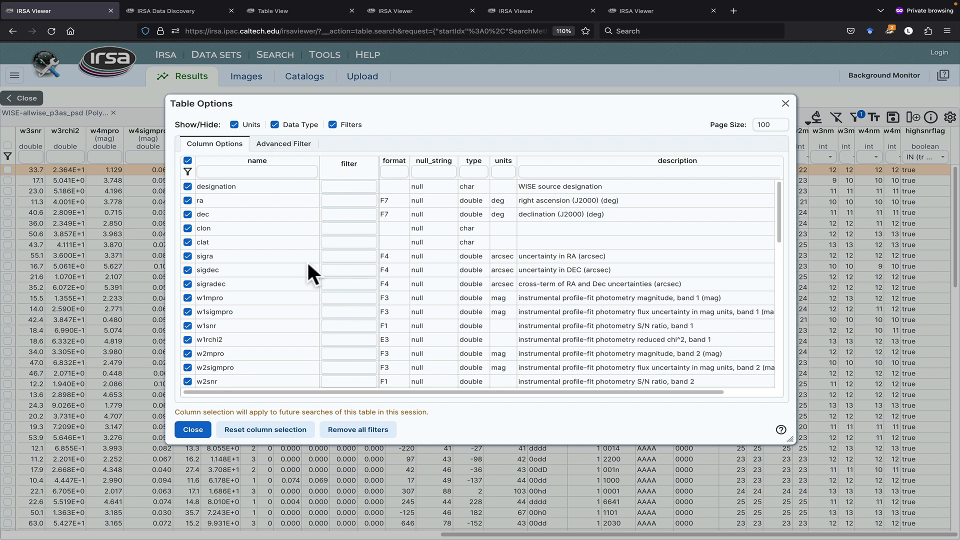
left_click(283, 145)
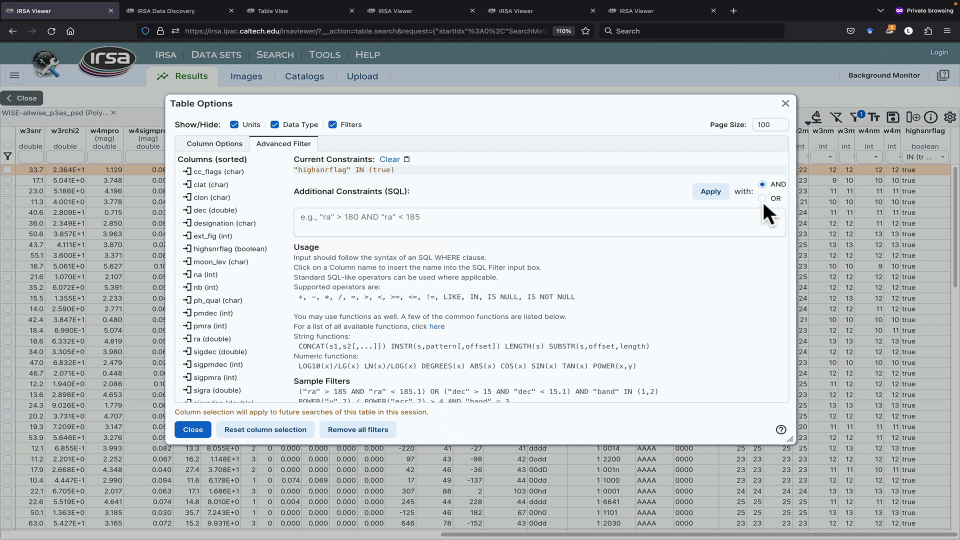
left_click(785, 103)
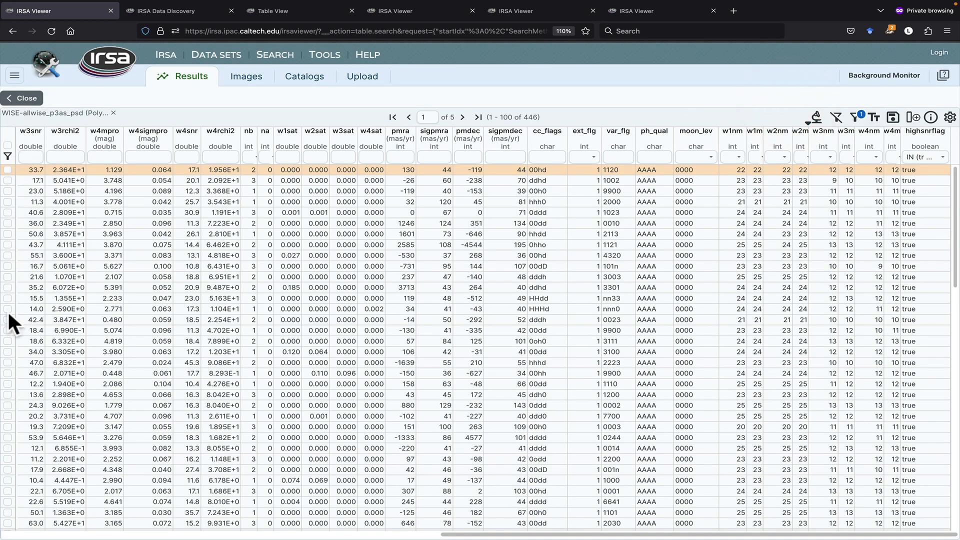
Step: Select all rows of the AllWISE table filtered by highsnrflag, trying the deselection of all rows in between
left_click(7, 145)
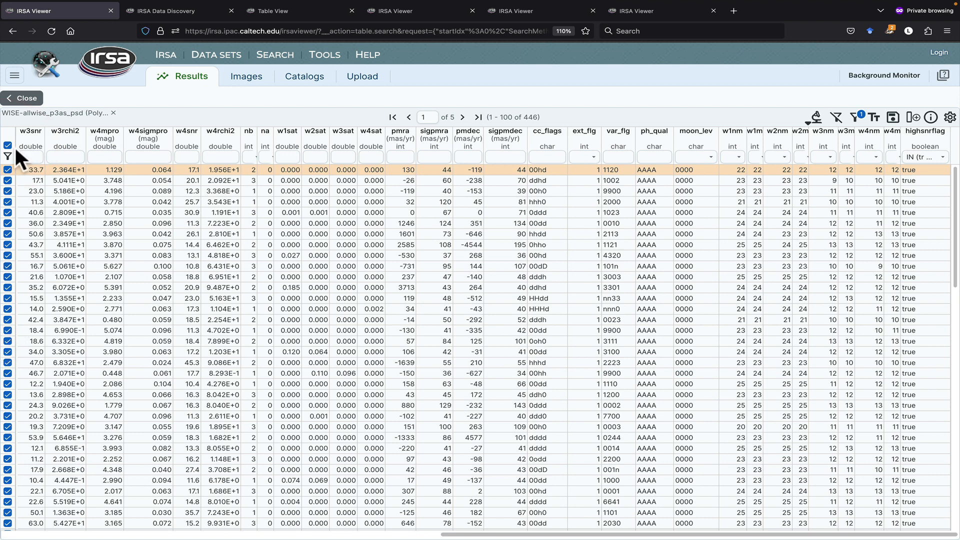
left_click(8, 145)
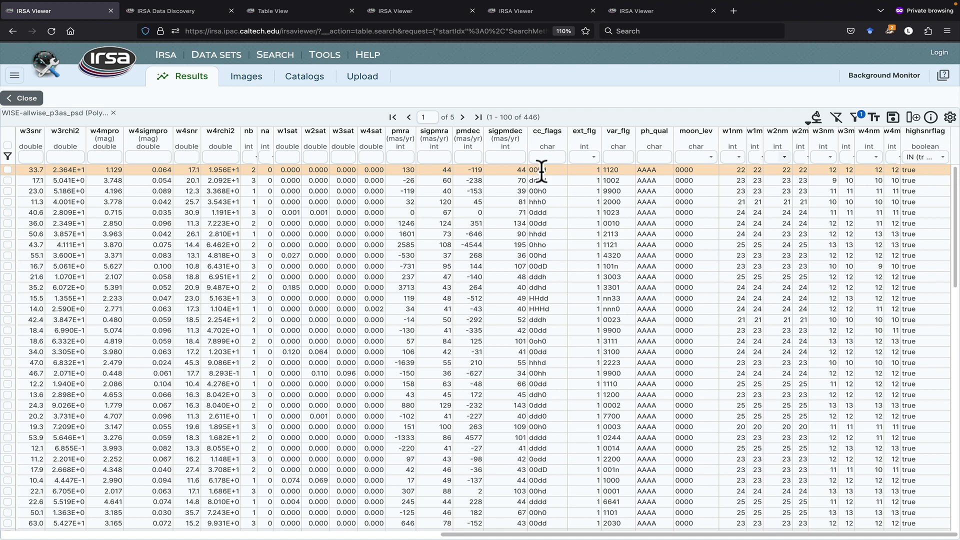
left_click(8, 145)
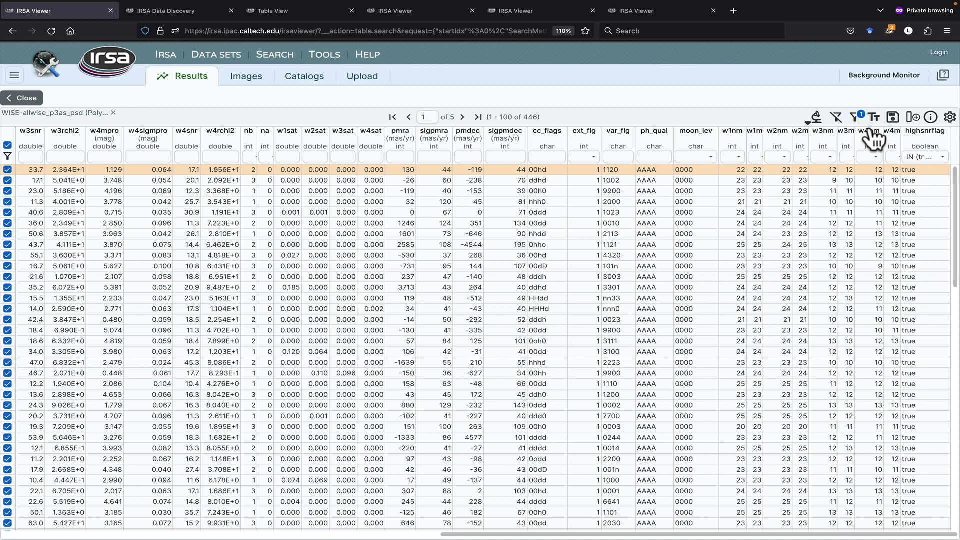
Step: Clear the highsnrflag filter and filter the AllWISE table to only the checked rows
left_click(842, 122)
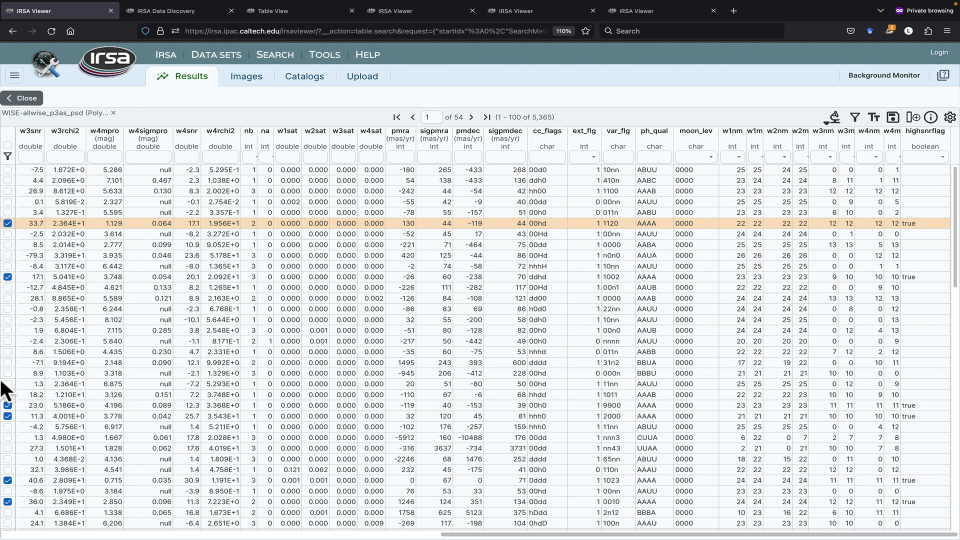
left_click(8, 158)
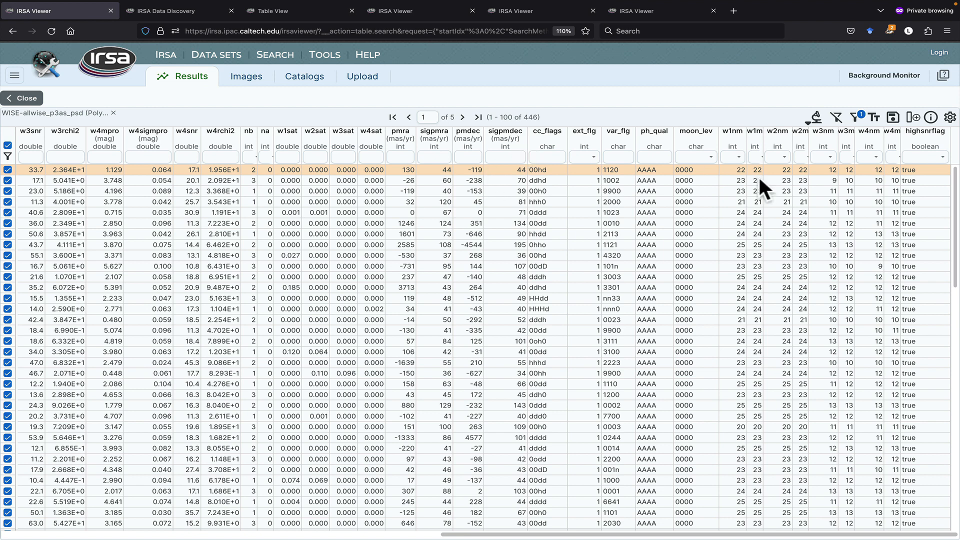
Step: Look through the search and display actions offered for the AllWISE table and its highlighted row
left_click(817, 121)
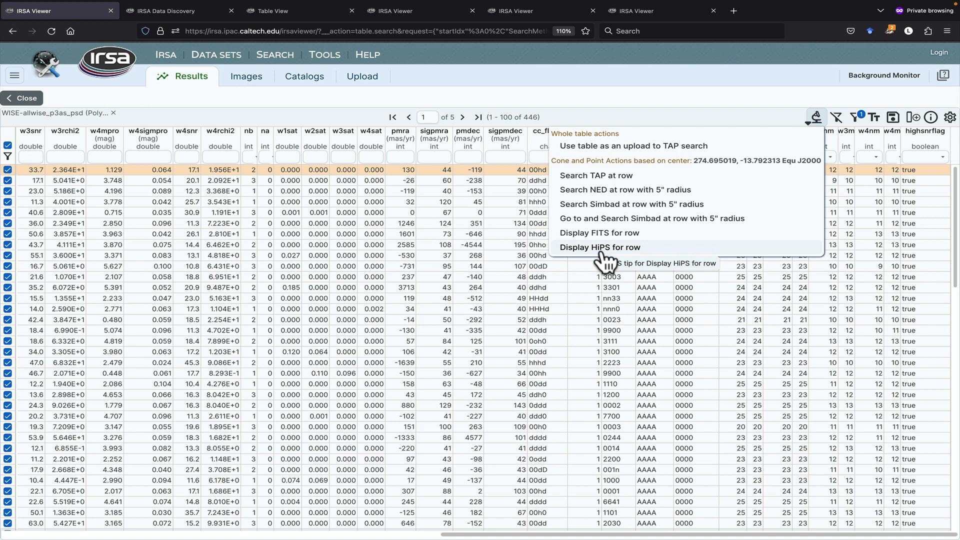
left_click(348, 170)
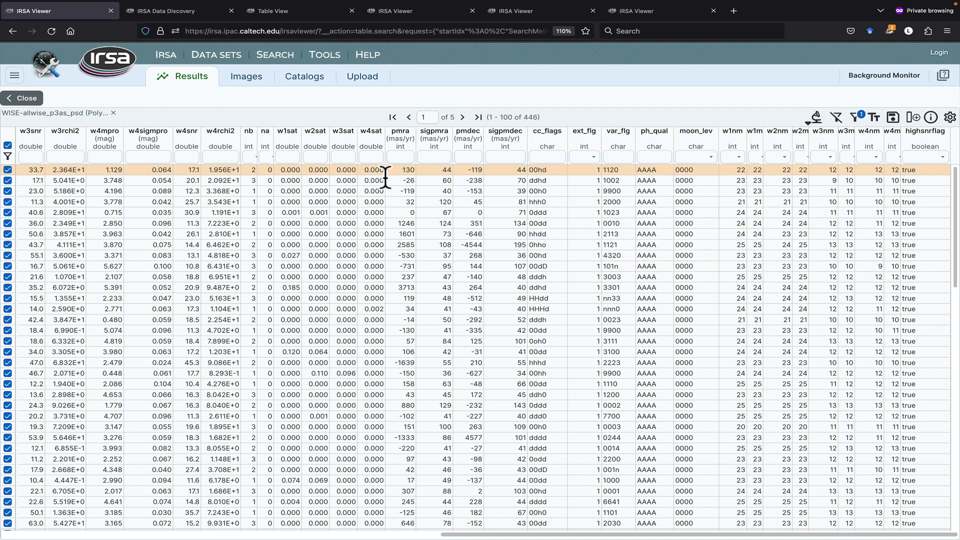
Step: View the Tables chapter of the IRSA Viewer online help and return to the AllWISE table
left_click(942, 76)
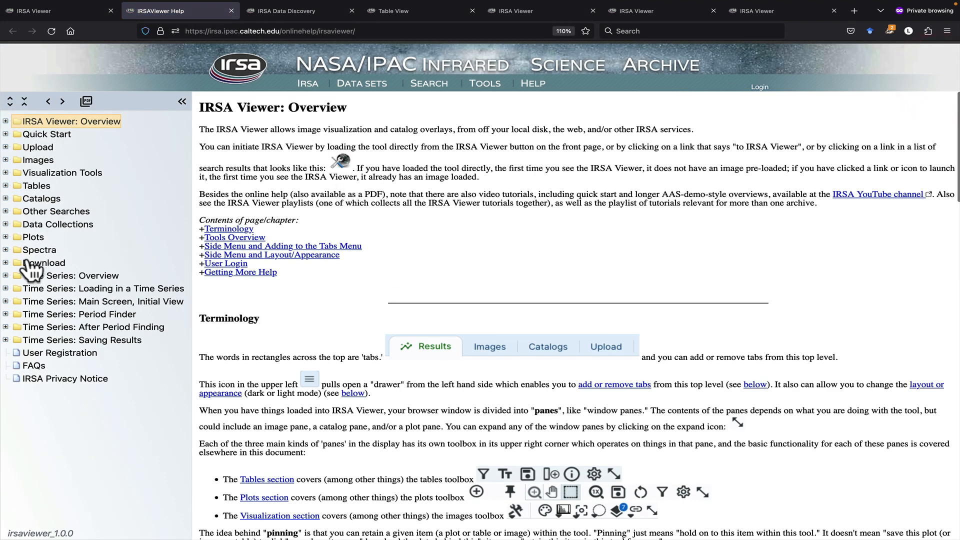
left_click(28, 186)
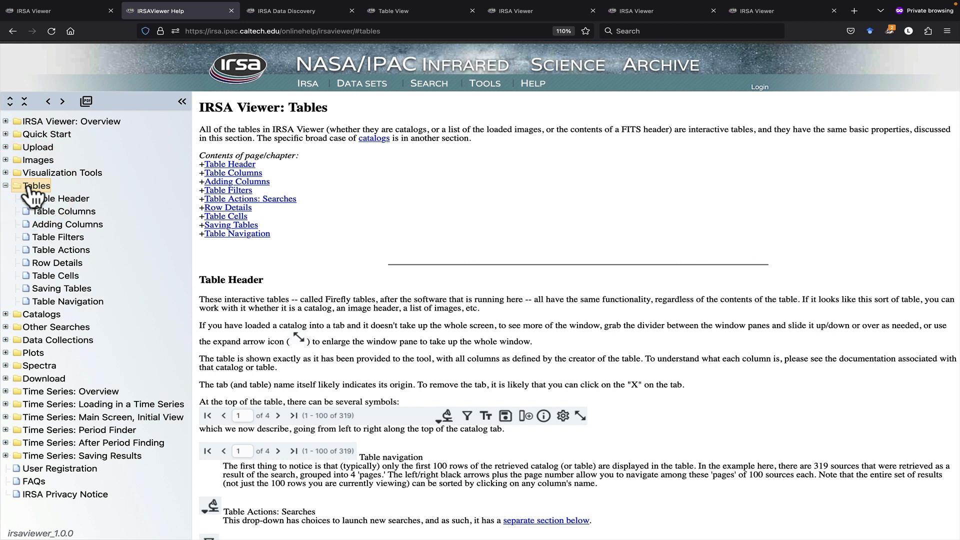
left_click(69, 10)
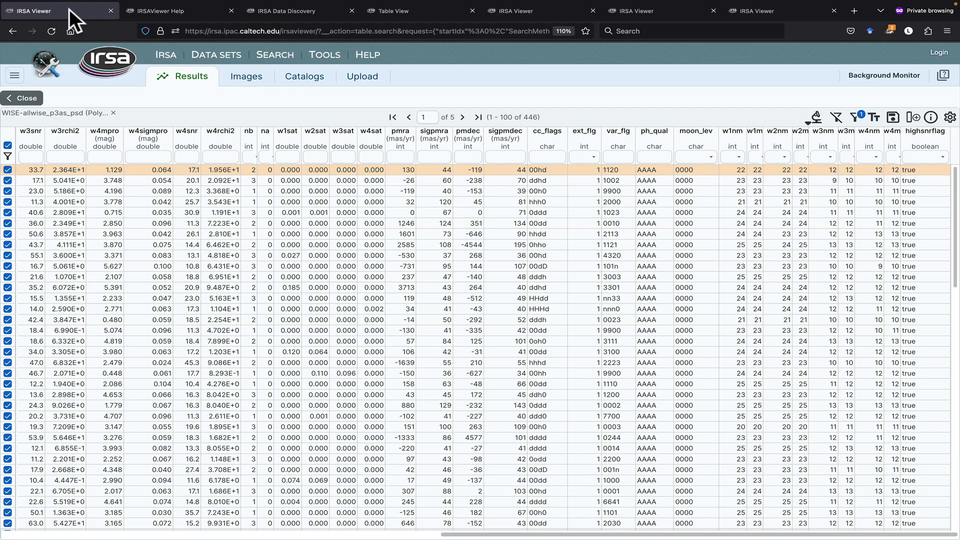